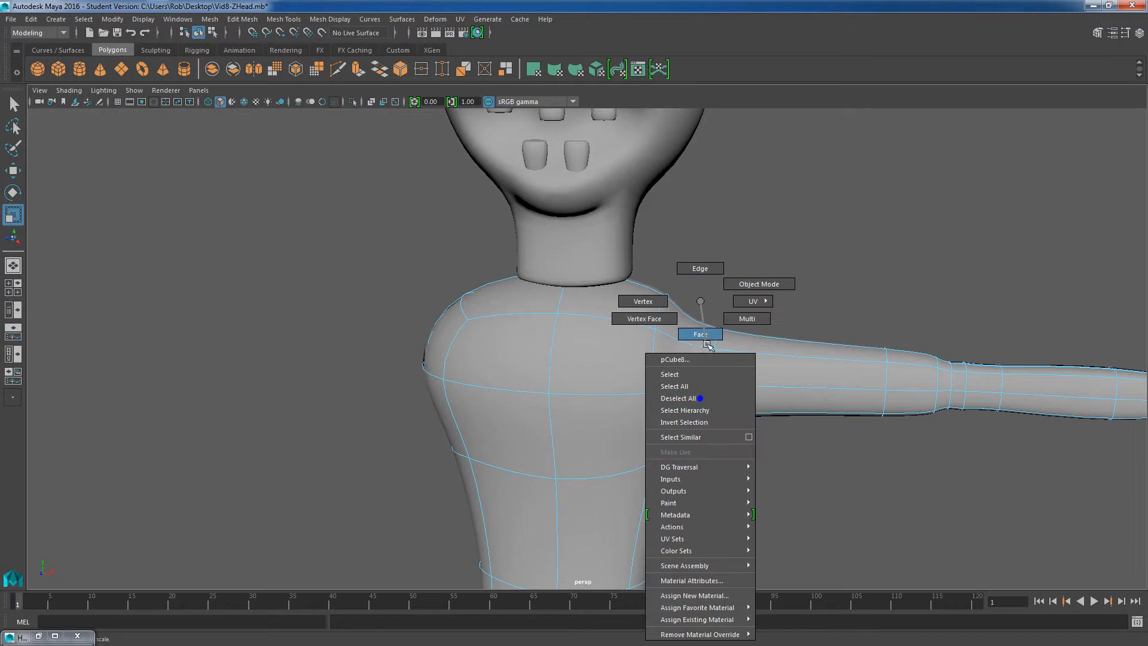
- Select the ring of faces at the shoulder, extrude it outward and scale it to start a sleeve opening around the arm
left_click(695, 336)
double_click(697, 370, "shift")
left_click_drag(861, 295, 761, 325, "alt")
key("ctrl+e")
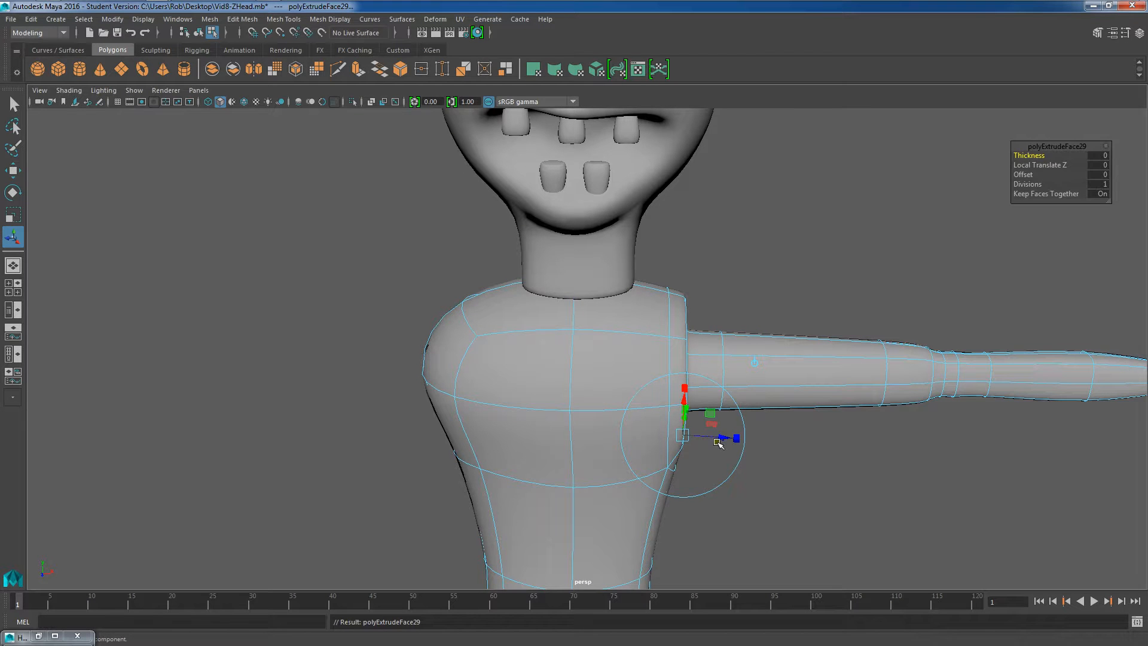
left_click_drag(726, 439, 780, 371)
key("r")
left_click_drag(615, 397, 743, 295)
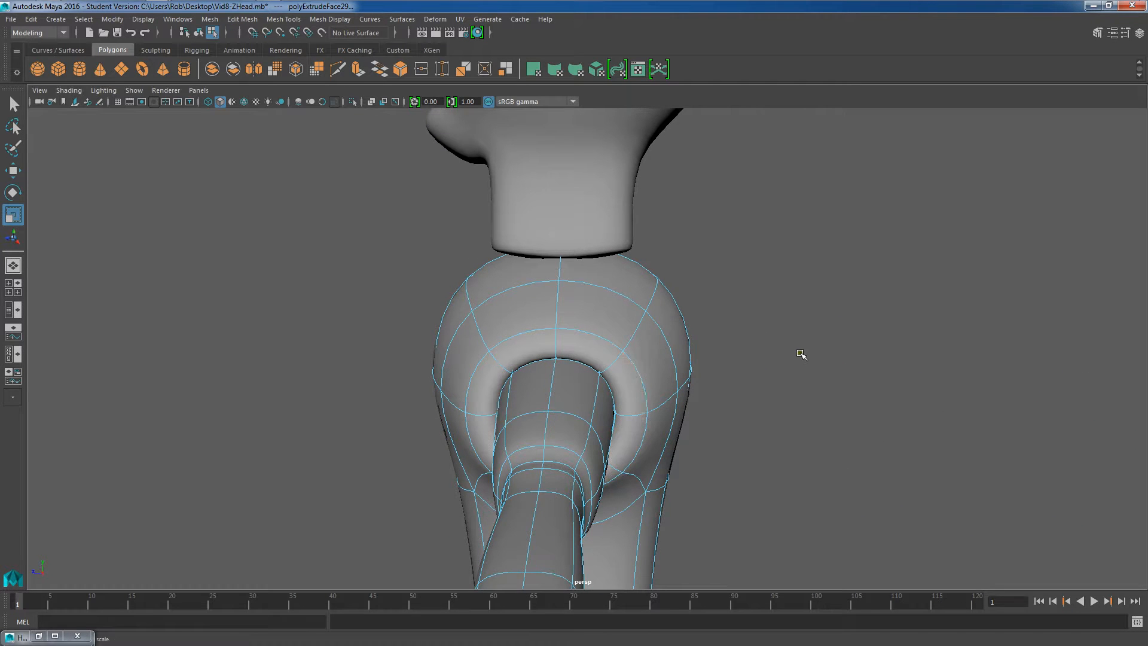
- Try to scale the ring of faces around the sleeve opening vertically
left_click(799, 355)
left_click_drag(595, 320, 635, 328, "alt")
left_click(635, 343)
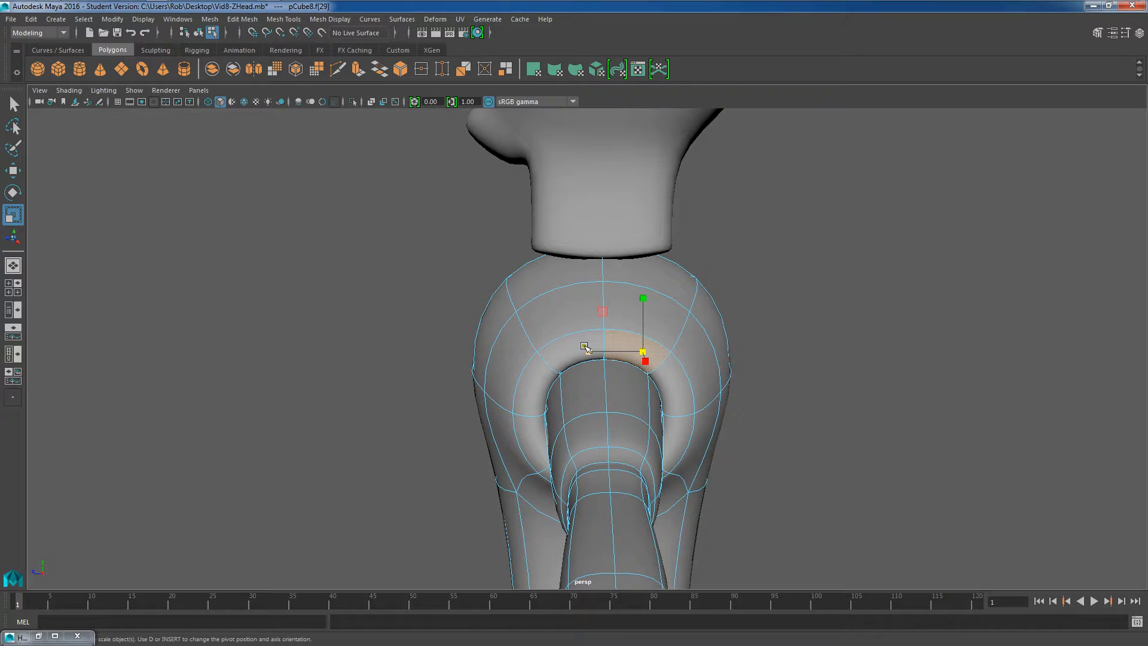
double_click(563, 346, "shift")
mouse_move(545, 417)
left_mouse_down()
mouse_move(526, 417)
mouse_move(546, 425)
left_mouse_up()
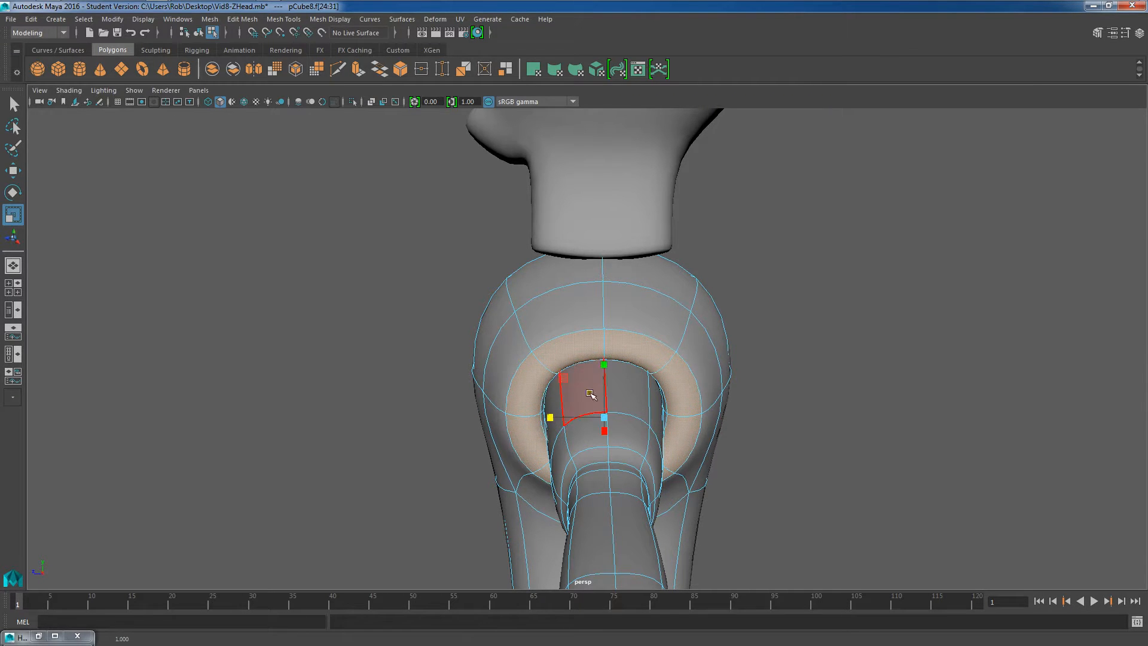
left_click_drag(602, 365, 605, 380)
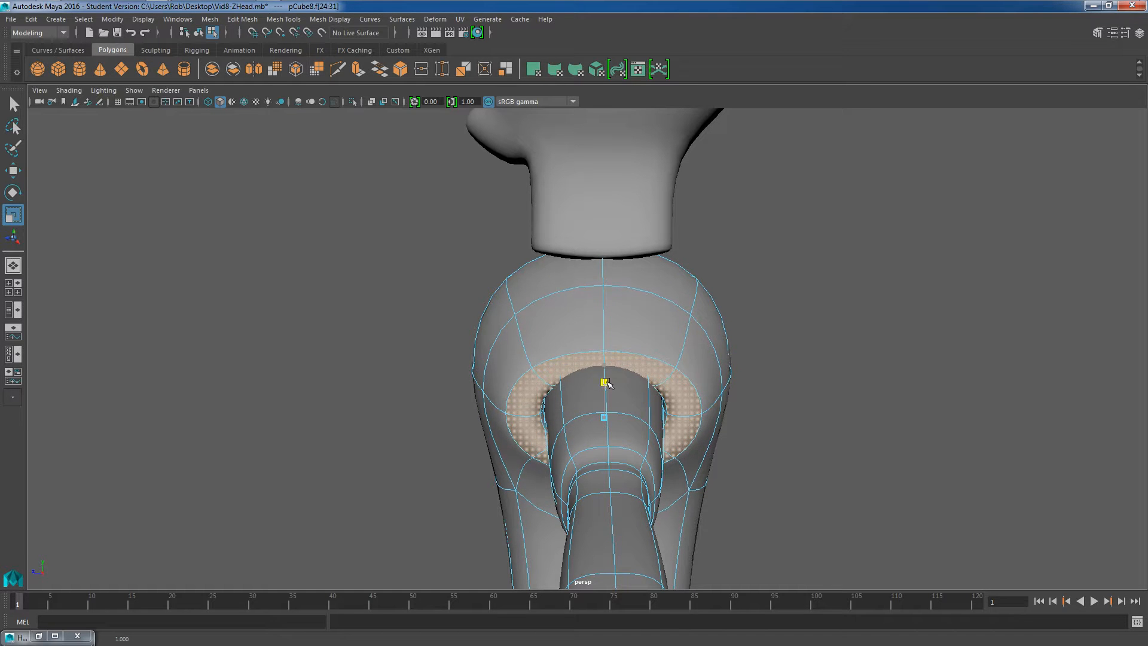
key("ctrl+z")
- Switch the body mesh to edge selection and examine the edges inside the sleeve opening
mouse_move(522, 385)
left_mouse_down("alt")
mouse_move(634, 362)
mouse_move(523, 381)
left_mouse_up("alt")
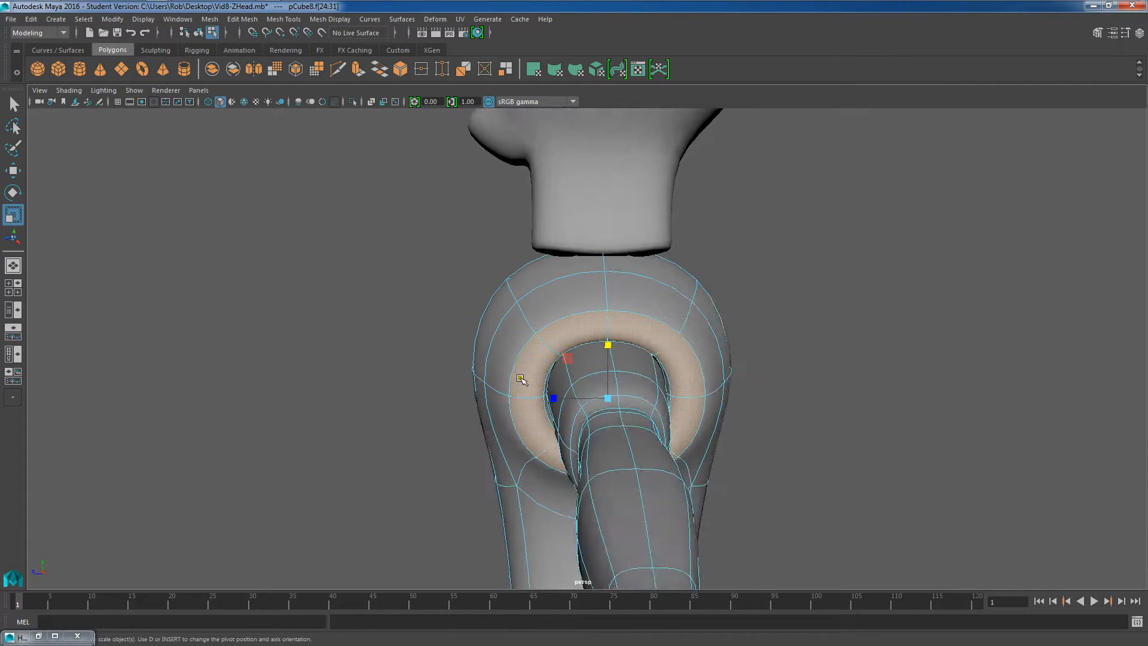
right_click_drag(524, 381, 572, 366, "alt")
right_click_drag(656, 345, 660, 290)
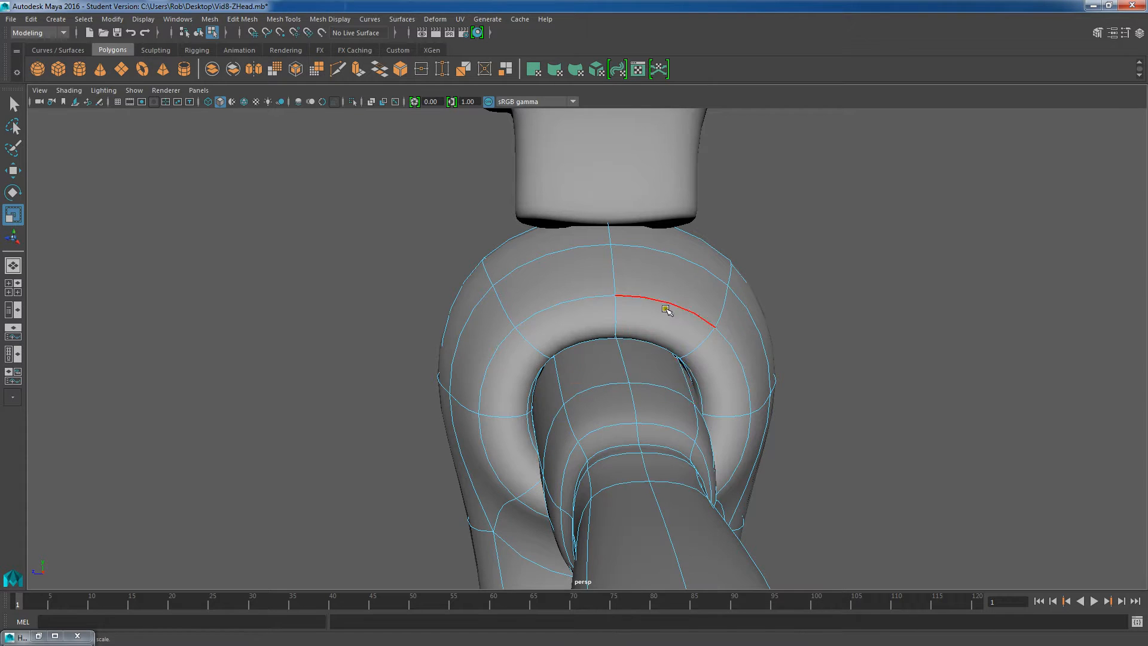
left_click_drag(694, 375, 868, 444, "alt")
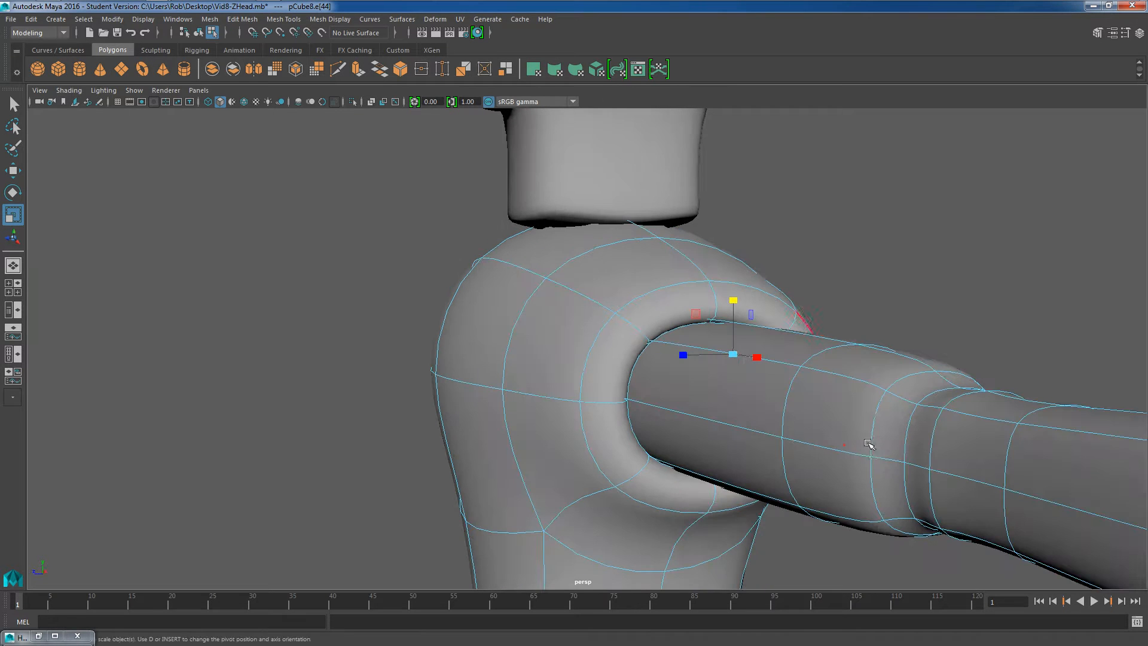
left_click(914, 307)
left_click_drag(914, 287, 866, 303, "alt")
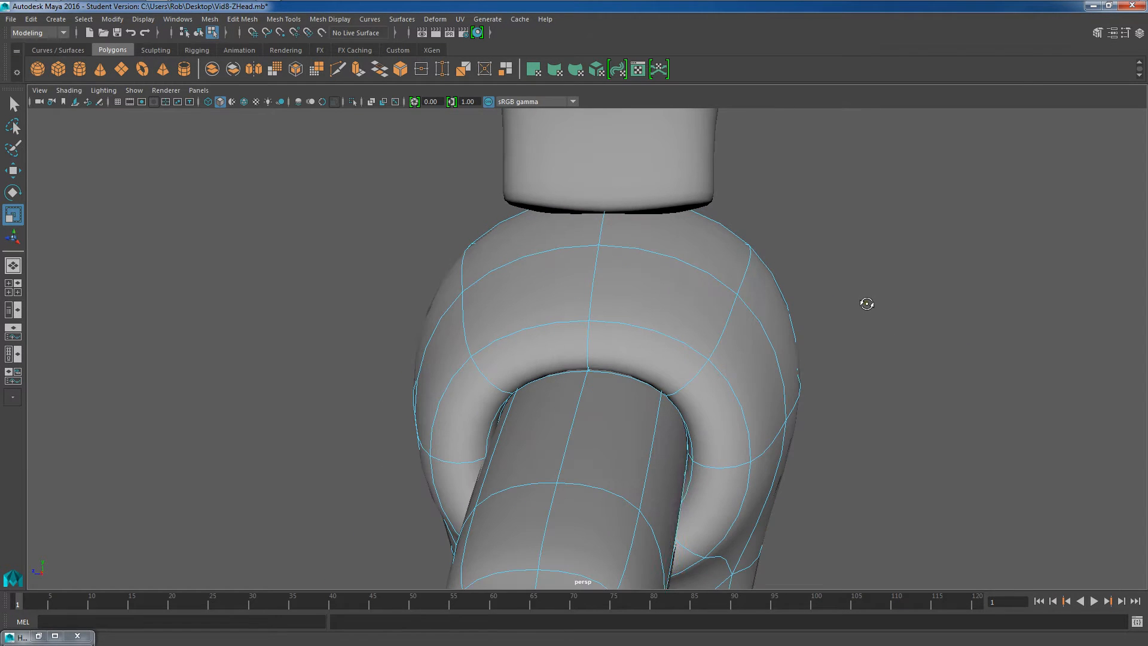
left_click(693, 448)
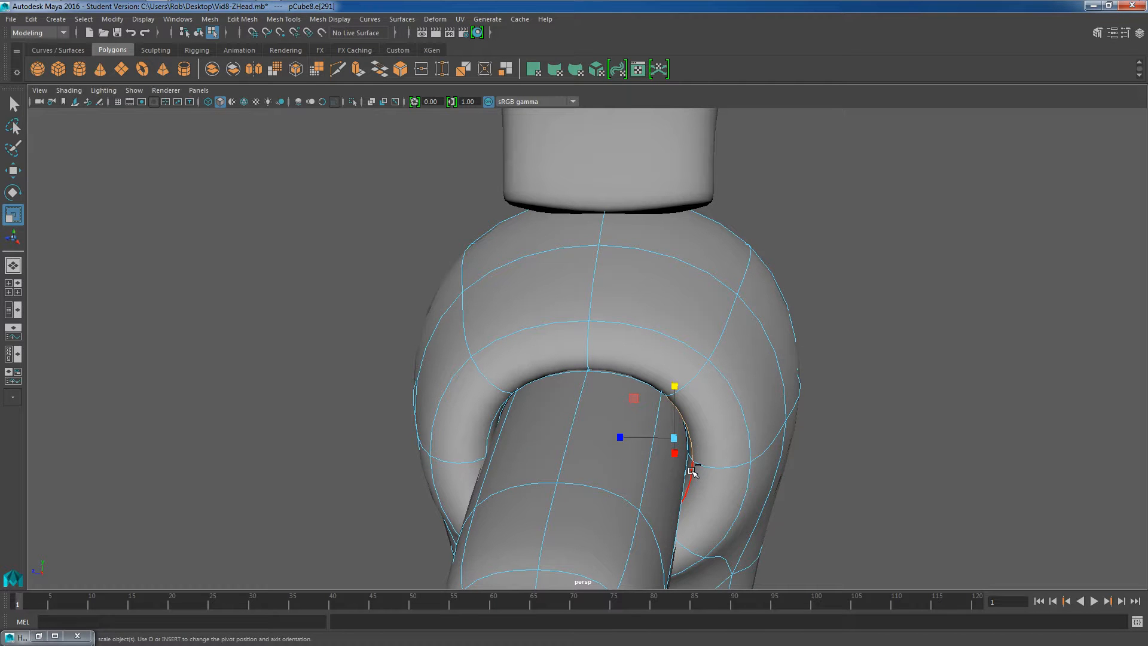
left_click_drag(686, 469, 712, 434, "alt")
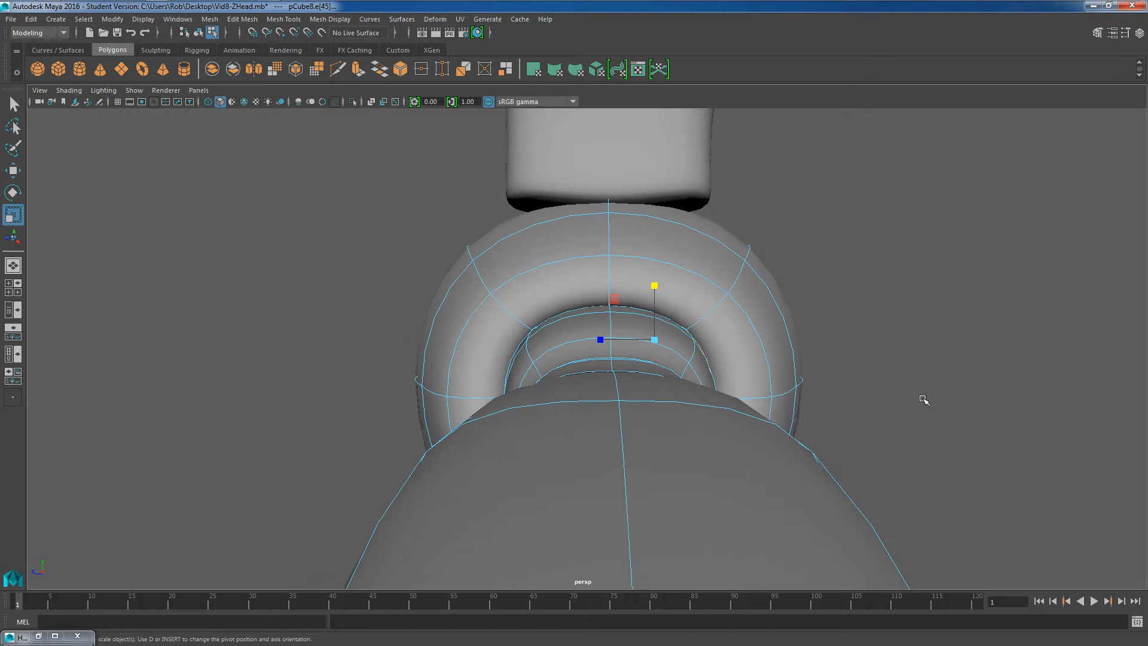
left_click_drag(927, 397, 838, 410, "alt")
- Select the inner edge loop of the sleeve opening and scale it up away from the arm
left_click(953, 463)
middle_click_drag(953, 464, 721, 353, "alt")
left_click_drag(721, 354, 698, 396, "alt")
scroll(625, 392, "up", 2)
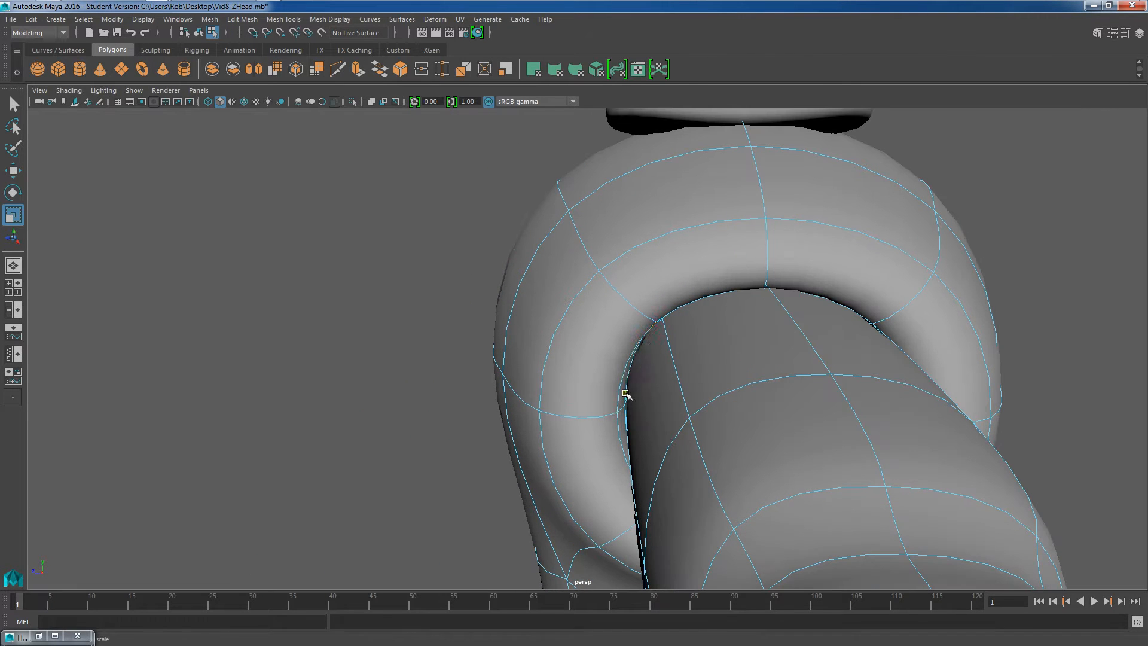
left_click(619, 410)
double_click(616, 416, "shift")
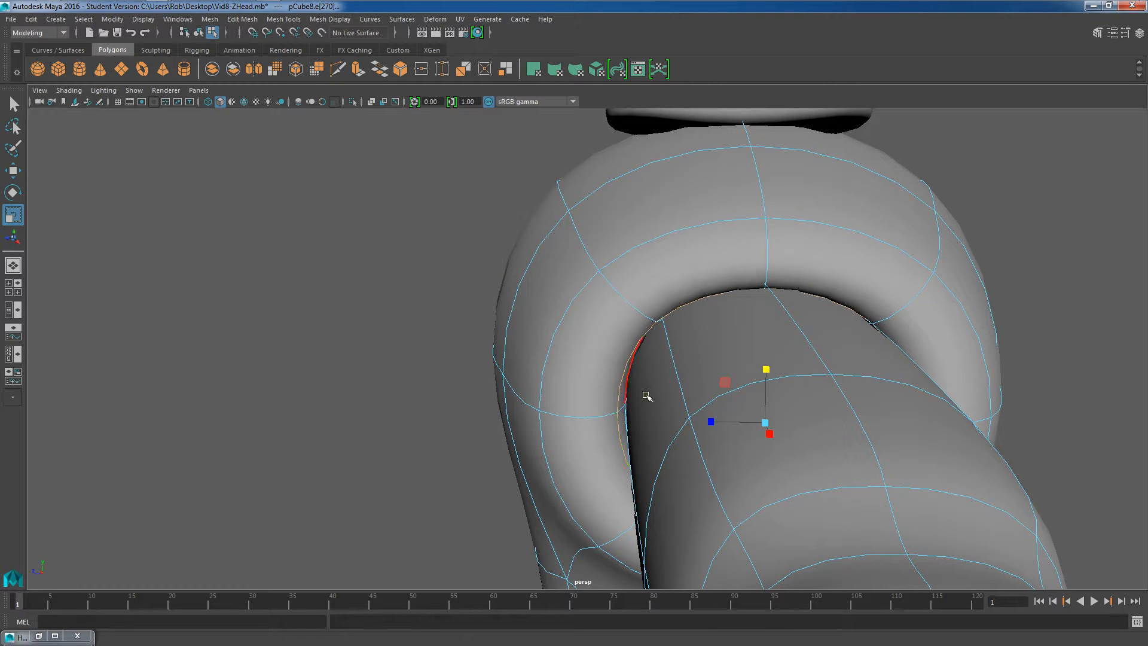
left_click_drag(760, 422, 898, 446)
scroll(819, 412, "down", 3)
left_click_drag(651, 325, 777, 332, "alt")
- Select the ring of rim faces at the sleeve's end and scale it down closer around the arm
right_click(795, 328)
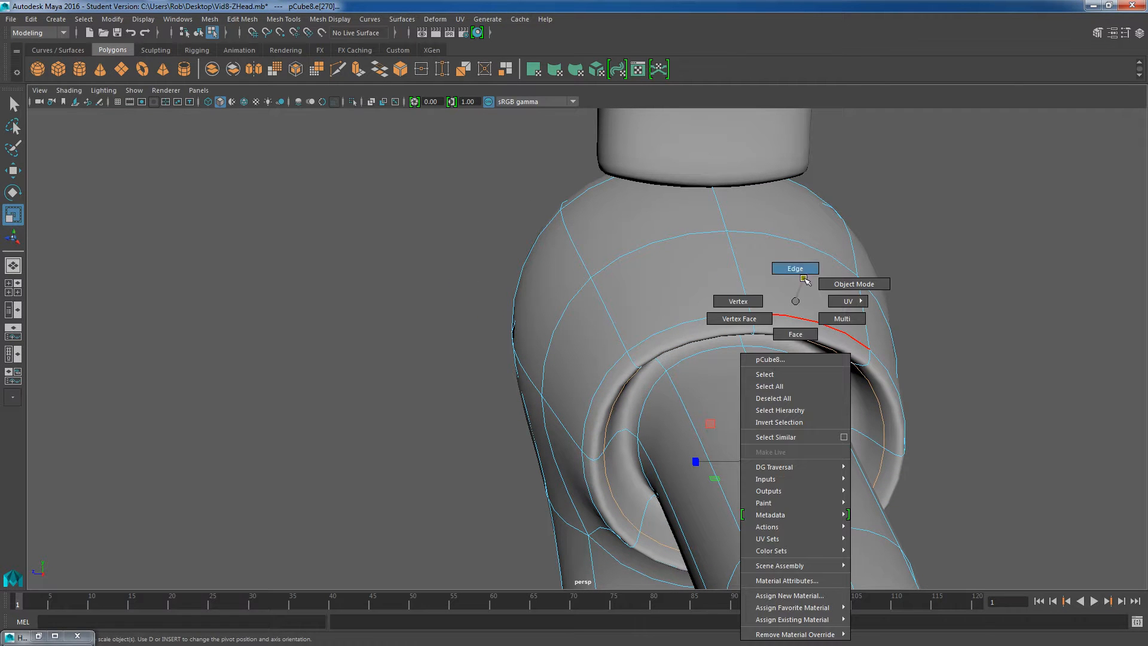
left_click(796, 333)
left_click(804, 325)
double_click(734, 321, "shift")
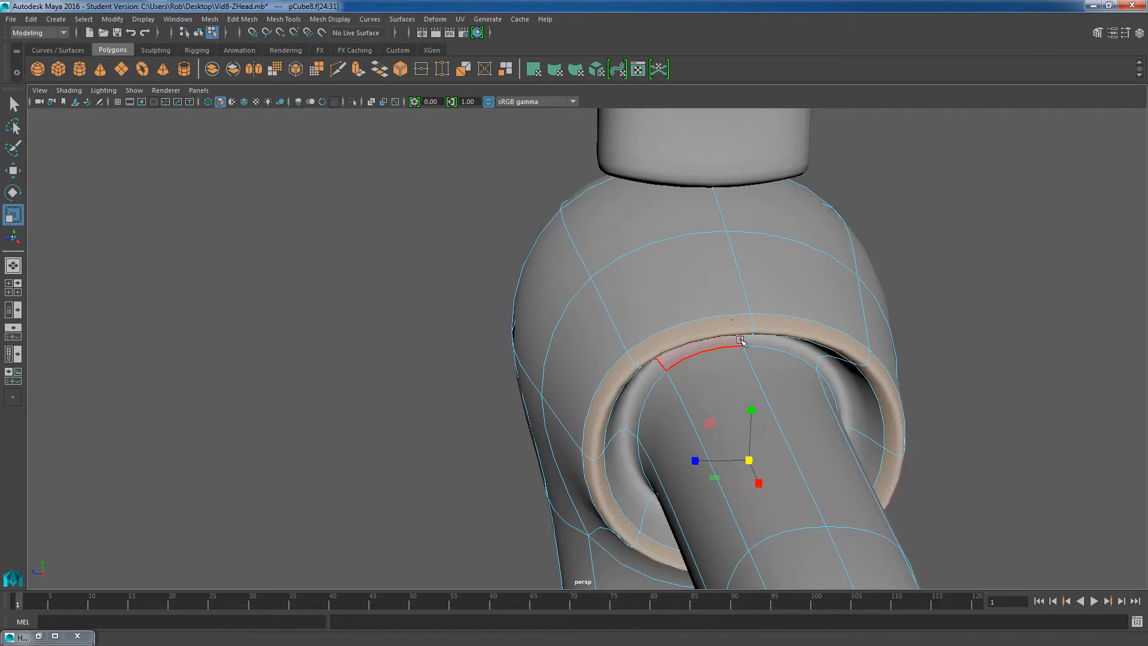
left_click_drag(716, 443, 852, 364)
left_click(959, 418)
- Reselect the ring of faces at the sleeve's end and scale it up slightly
scroll(959, 418, "down", 3)
middle_click_drag(849, 365, 755, 401, "alt")
scroll(755, 402, "down", 3)
left_click(684, 381)
double_click(687, 353, "shift")
left_click_drag(815, 287, 688, 334, "alt")
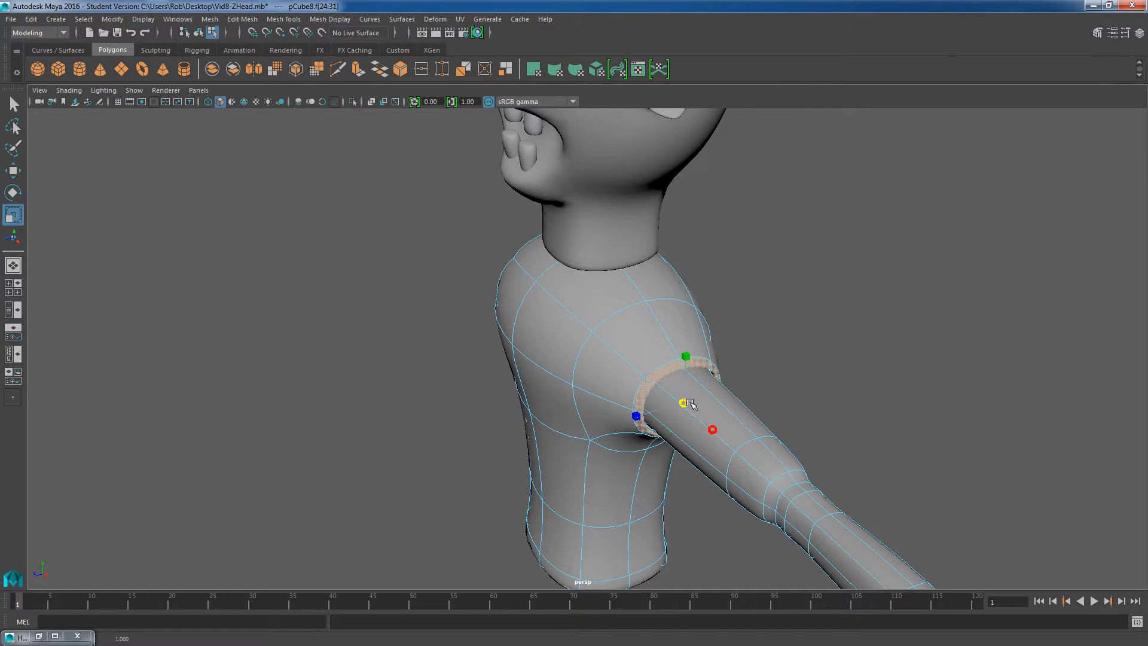
left_click_drag(686, 403, 697, 404)
- Move the ring of faces at the sleeve's end outward along the arm to lengthen the sleeve
scroll(680, 413, "down", 4)
left_click_drag(598, 413, 656, 395, "alt")
key("ctrl+z")
key("w")
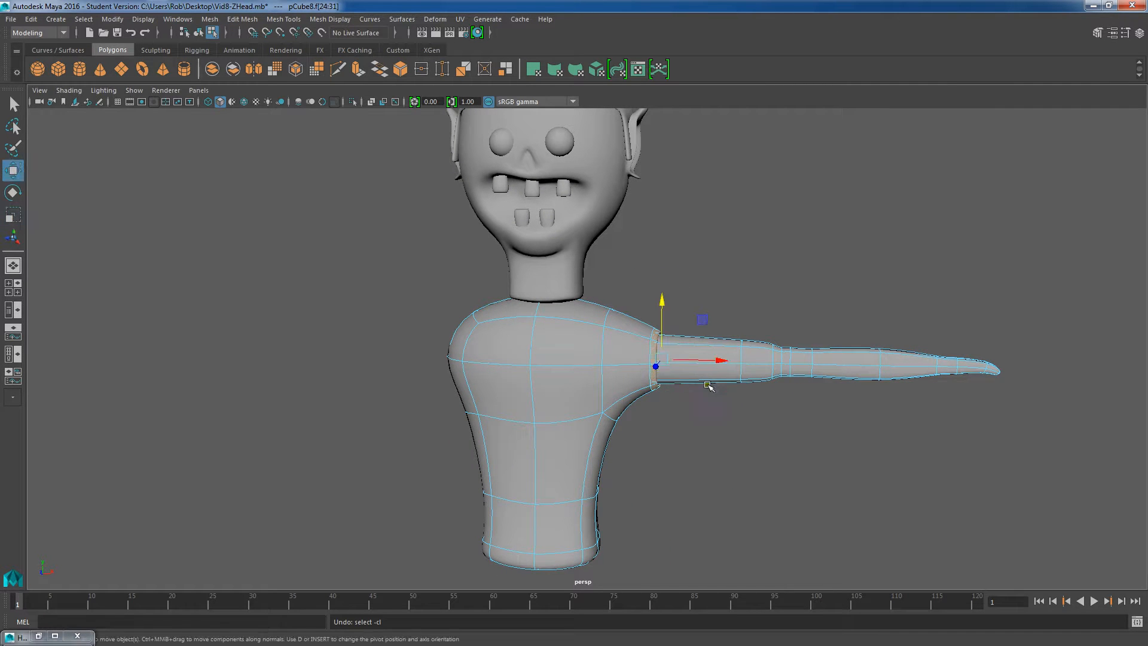
left_click_drag(723, 367, 731, 359)
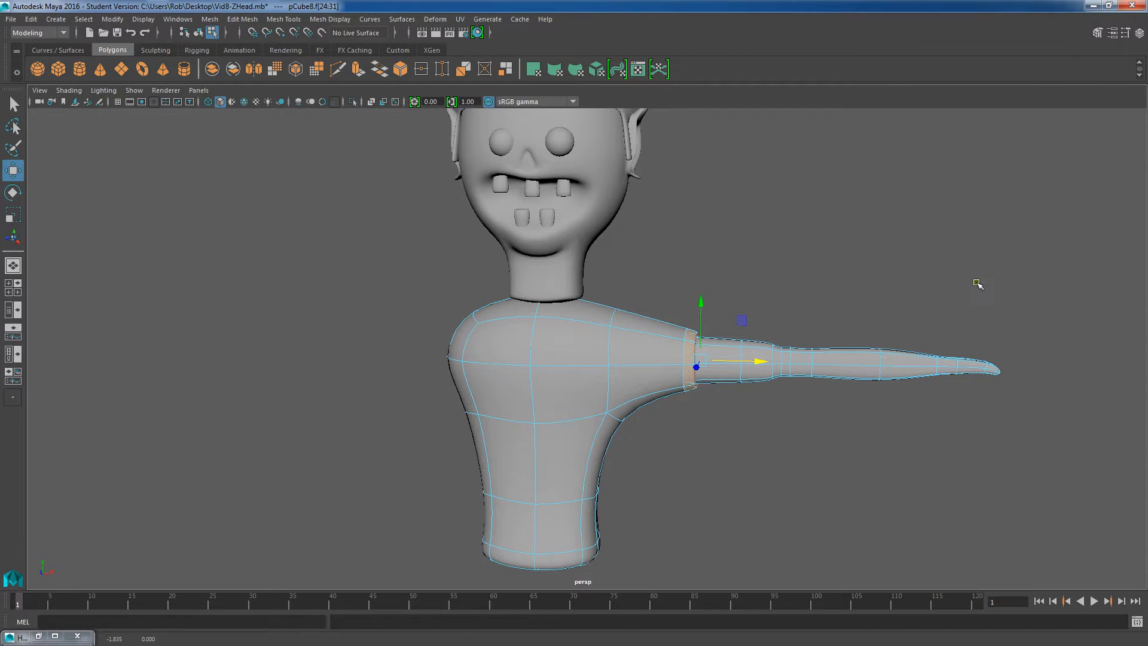
left_click(824, 292)
- Select the inner edge loop of the sleeve opening and adjust its scale around the arm
scroll(813, 299, "down", 4)
left_click_drag(712, 343, 822, 366, "alt")
scroll(718, 349, "up", 4)
scroll(675, 350, "up", 4)
scroll(695, 336, "up", 4)
scroll(691, 345, "up", 2)
right_click_drag(844, 413, 825, 290)
left_click_drag(825, 290, 730, 442, "alt")
key("r")
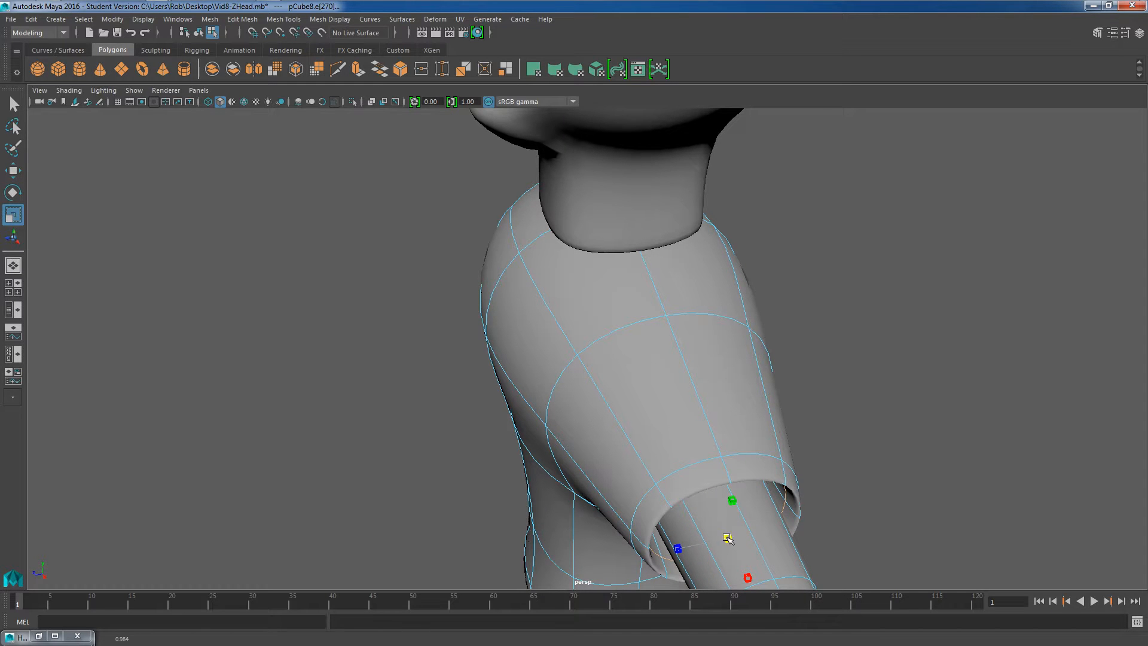
left_click(862, 480)
left_click_drag(861, 479, 597, 338, "alt")
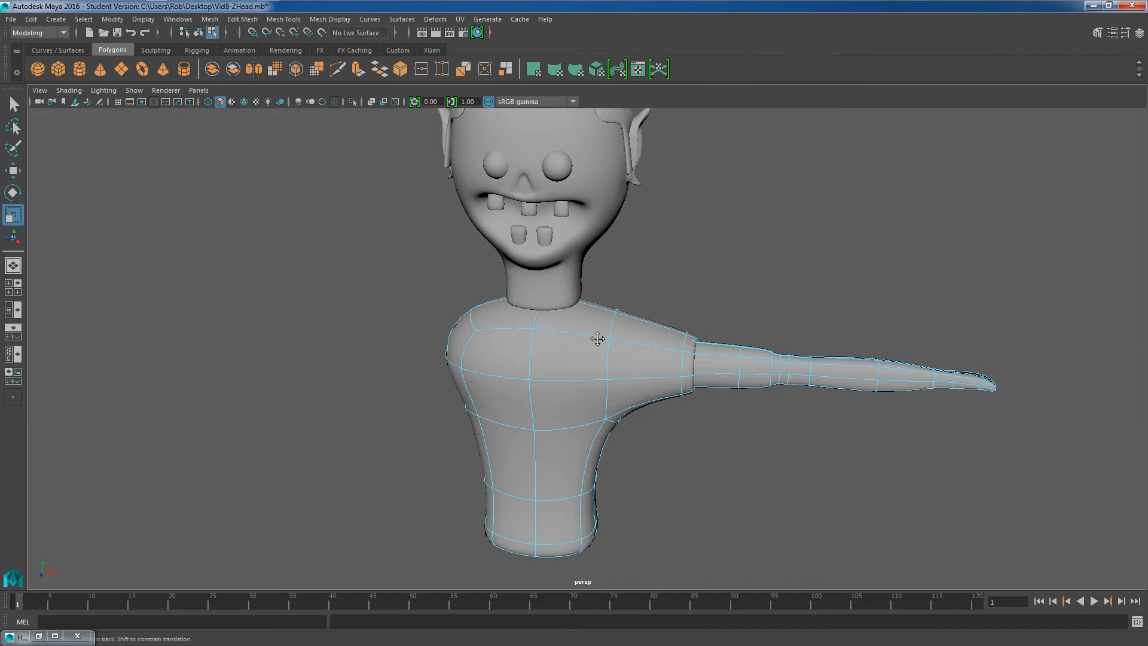
- Select the four faces on the underside of the torso and extrude them inward with a Local Translate Z of -0.303
right_click_drag(597, 338, 710, 356, "alt")
middle_click_drag(710, 357, 664, 359, "alt")
left_click_drag(663, 358, 569, 387, "alt")
right_click_drag(569, 303, 576, 333)
left_click(578, 472)
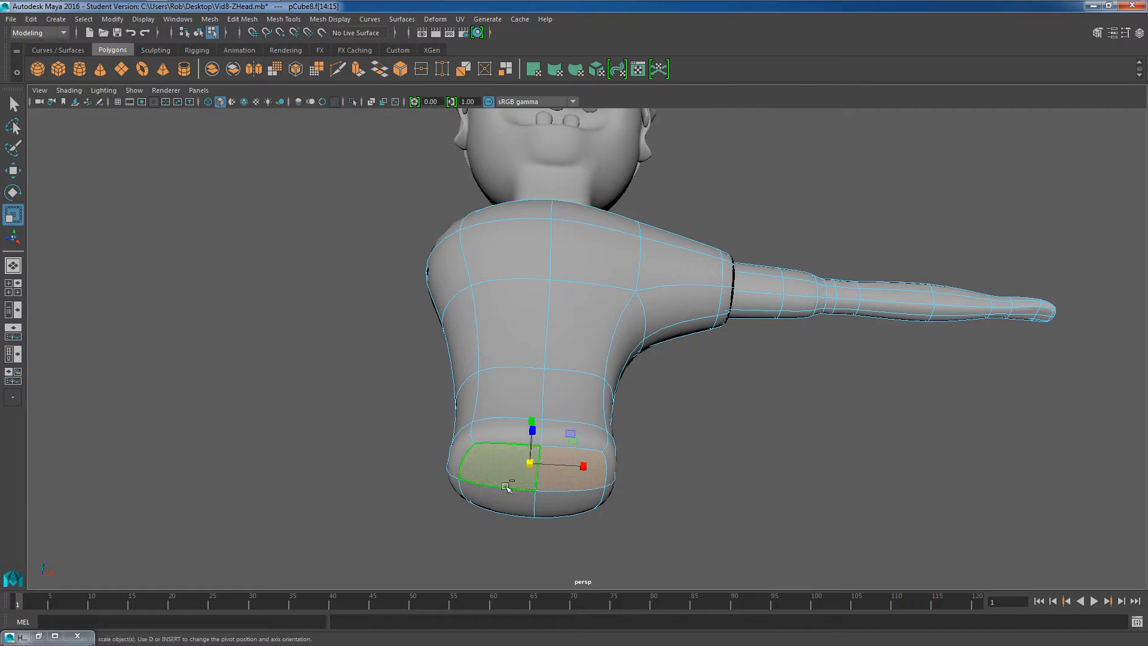
left_click_drag(774, 519, 755, 528, "alt")
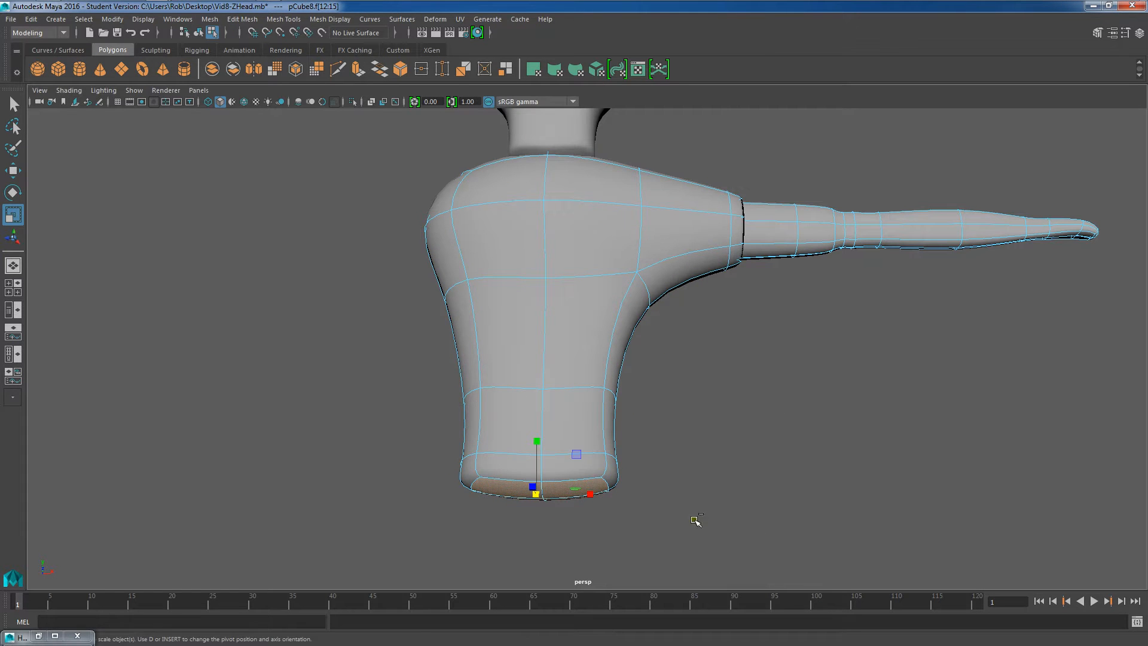
key("ctrl+e")
left_click_drag(504, 537, 592, 487)
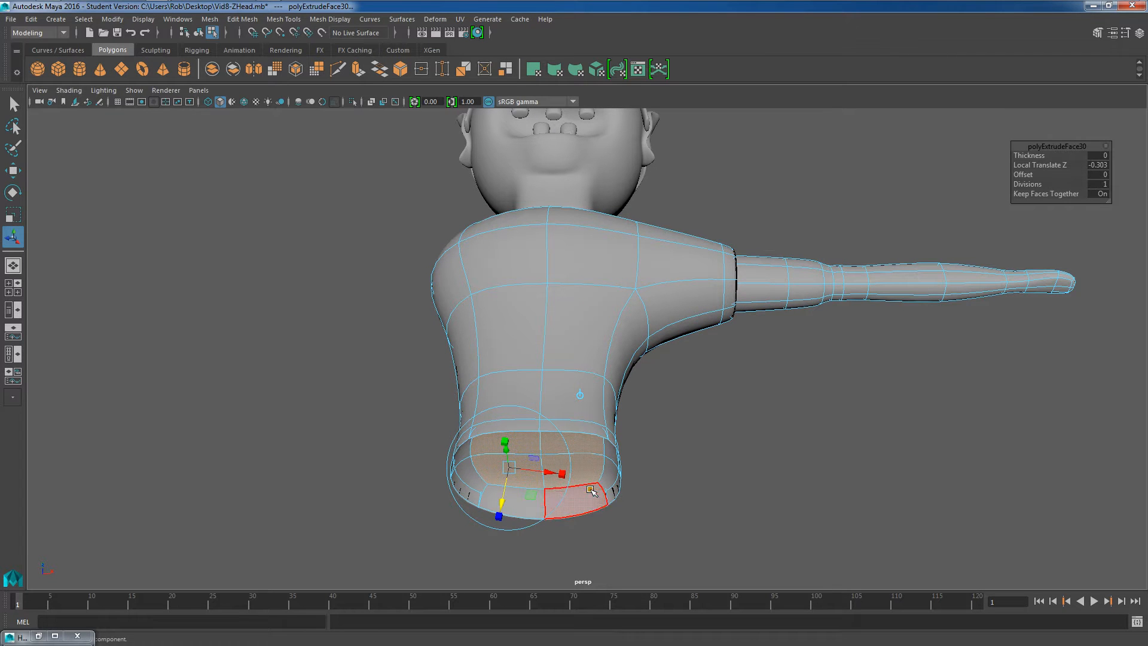
- Scale the extruded faces inside the torso's bottom opening down slightly
key("r")
left_click_drag(538, 452, 529, 452)
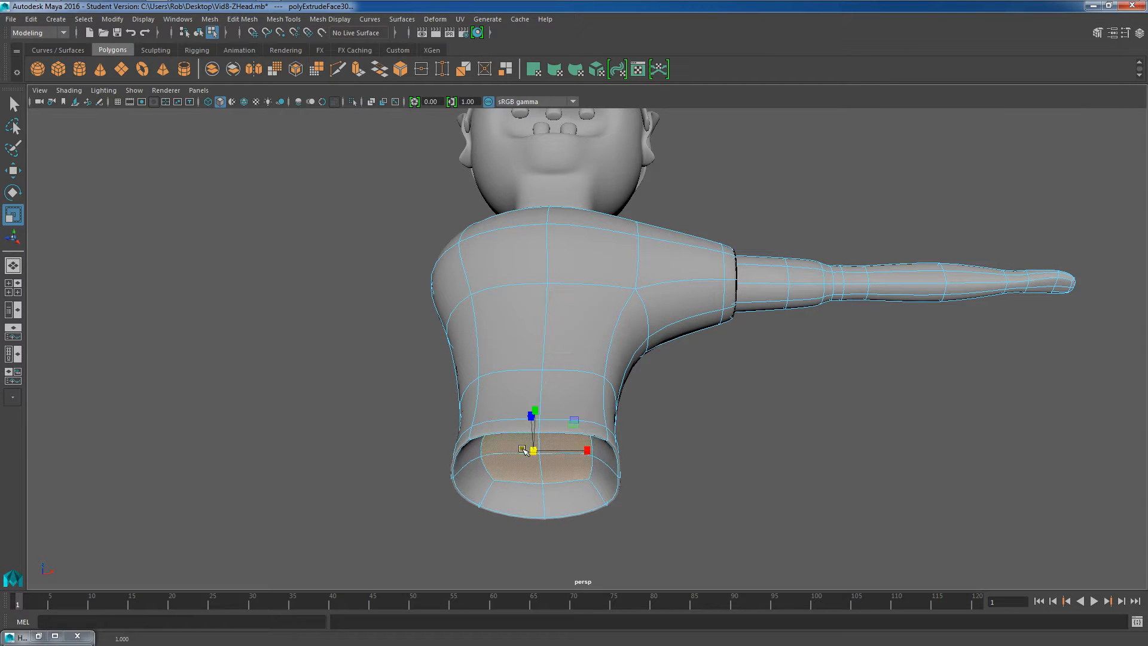
left_click(686, 422)
mouse_move(686, 422)
left_mouse_down("alt")
mouse_move(699, 453)
mouse_move(706, 417)
left_mouse_up("alt")
scroll(706, 416, "down", 2)
middle_click_drag(725, 329, 713, 436, "alt")
scroll(710, 402, "up", 1)
left_click_drag(714, 437, 679, 426, "alt")
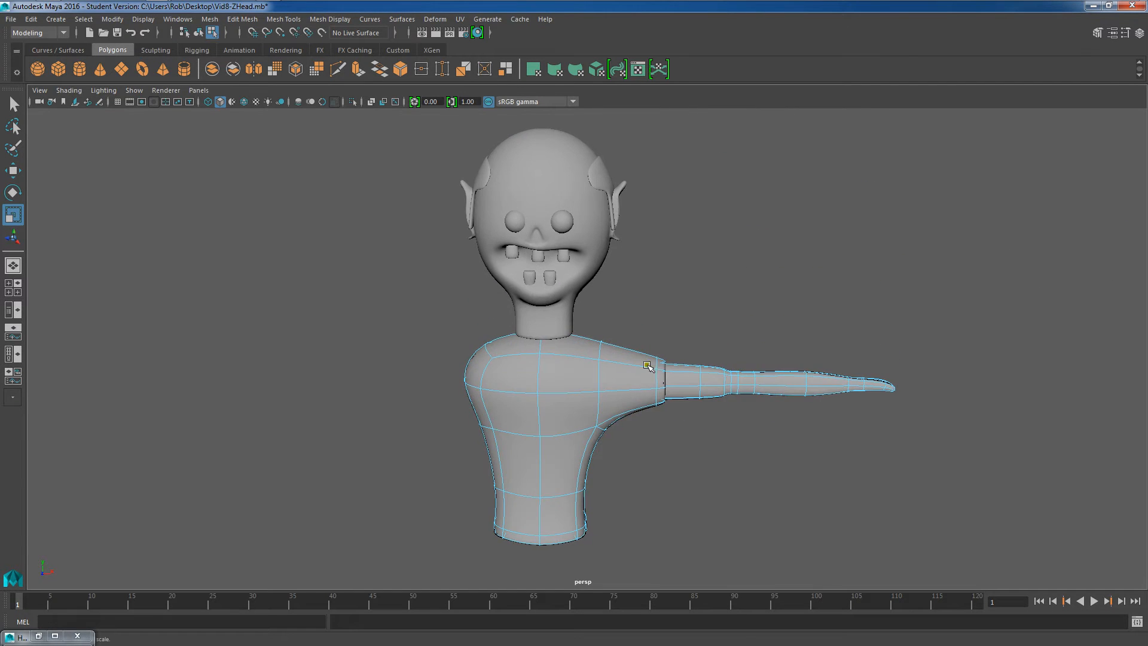
- Select the four faces around the base of the neck, extrude them and scale them in toward the neck
scroll(632, 379, "up", 3)
left_click(585, 385)
middle_click_drag(585, 384, 590, 378)
left_click(503, 391, "shift")
left_click_drag(433, 366, 482, 410, "alt")
left_click(493, 422, "shift")
left_click_drag(715, 484, 662, 468, "alt")
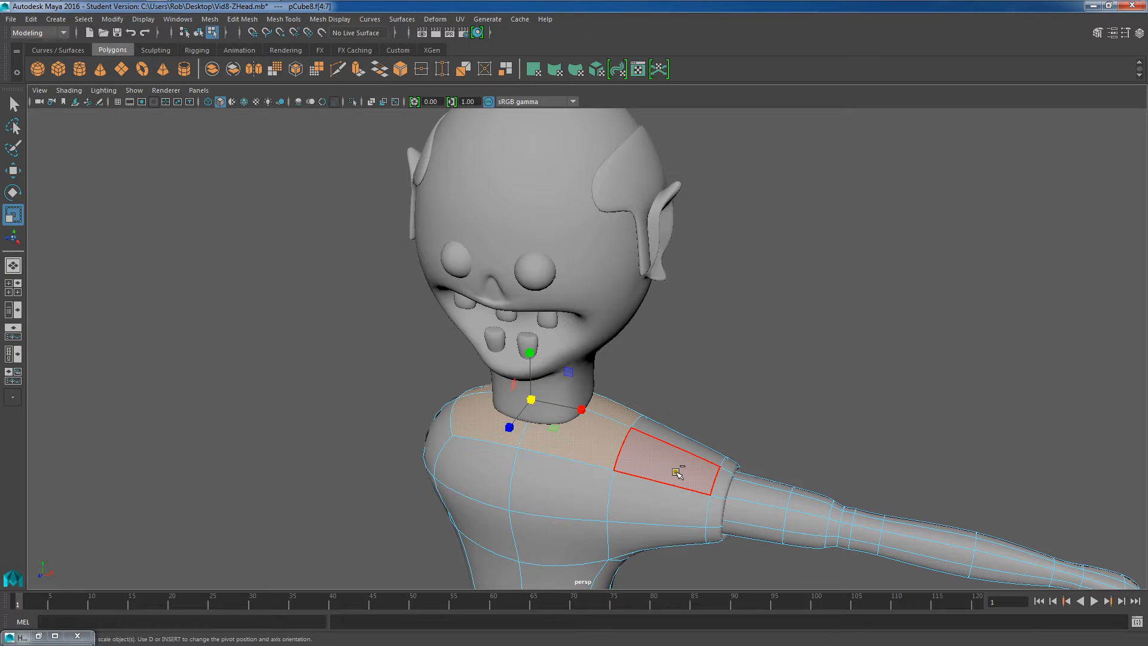
key("ctrl+e")
key("r")
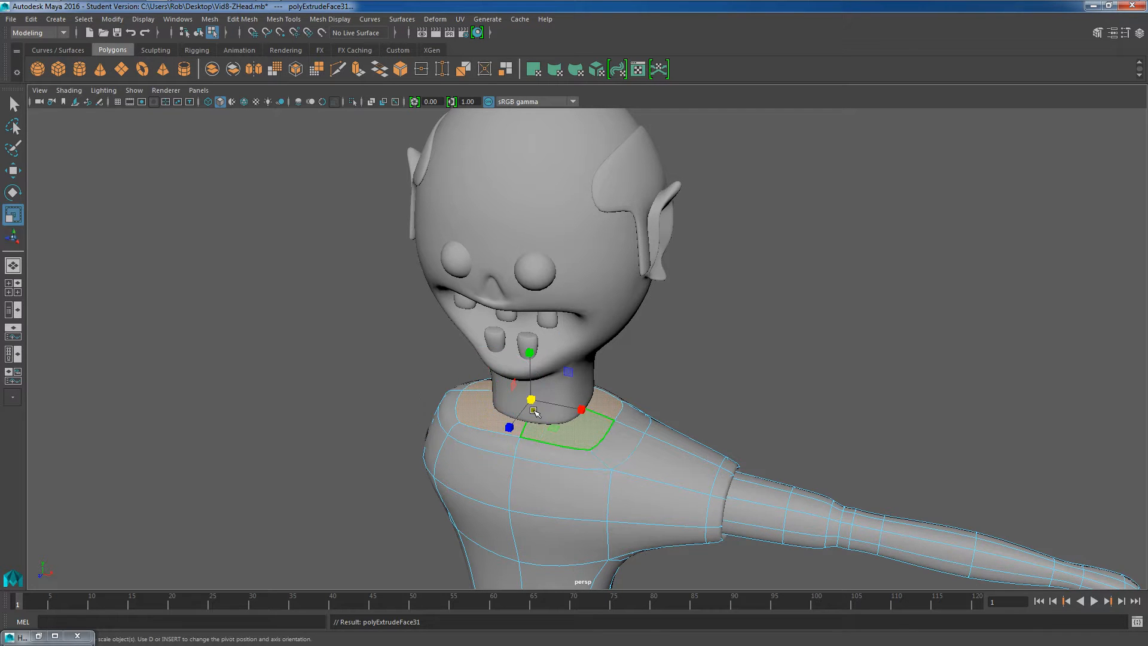
left_click_drag(532, 401, 523, 401)
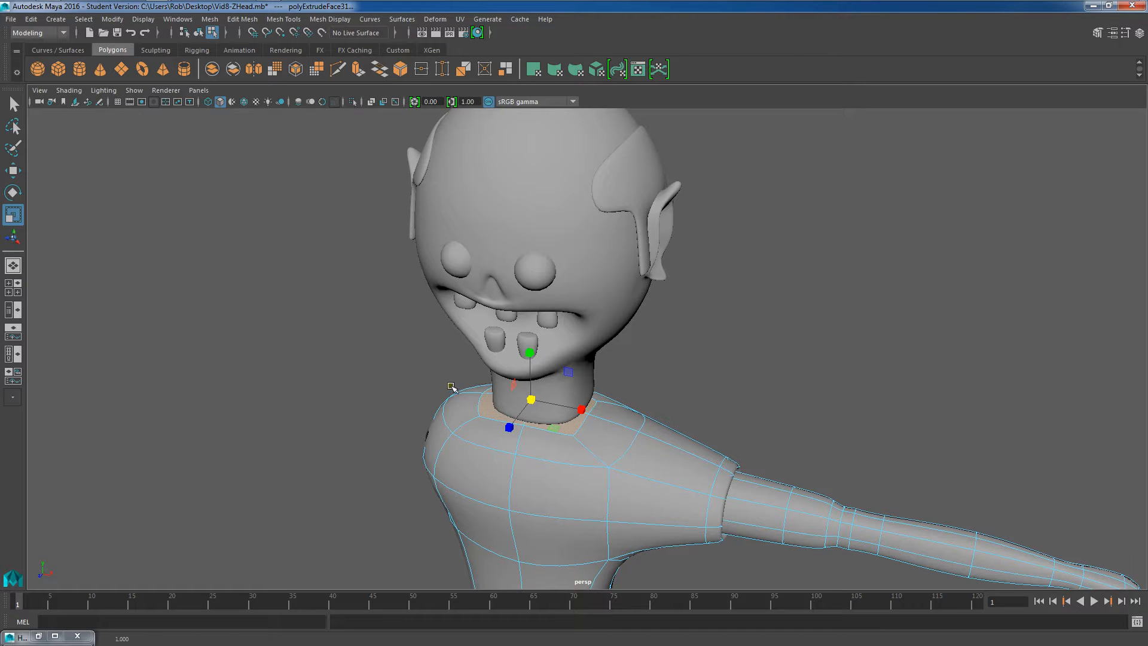
- Scale the inset faces around the neck up slightly to leave a gap around it
scroll(582, 412, "up", 5)
middle_click_drag(452, 370, 545, 378, "alt")
mouse_move(608, 425)
left_mouse_down()
mouse_move(632, 424)
mouse_move(610, 427)
left_mouse_up()
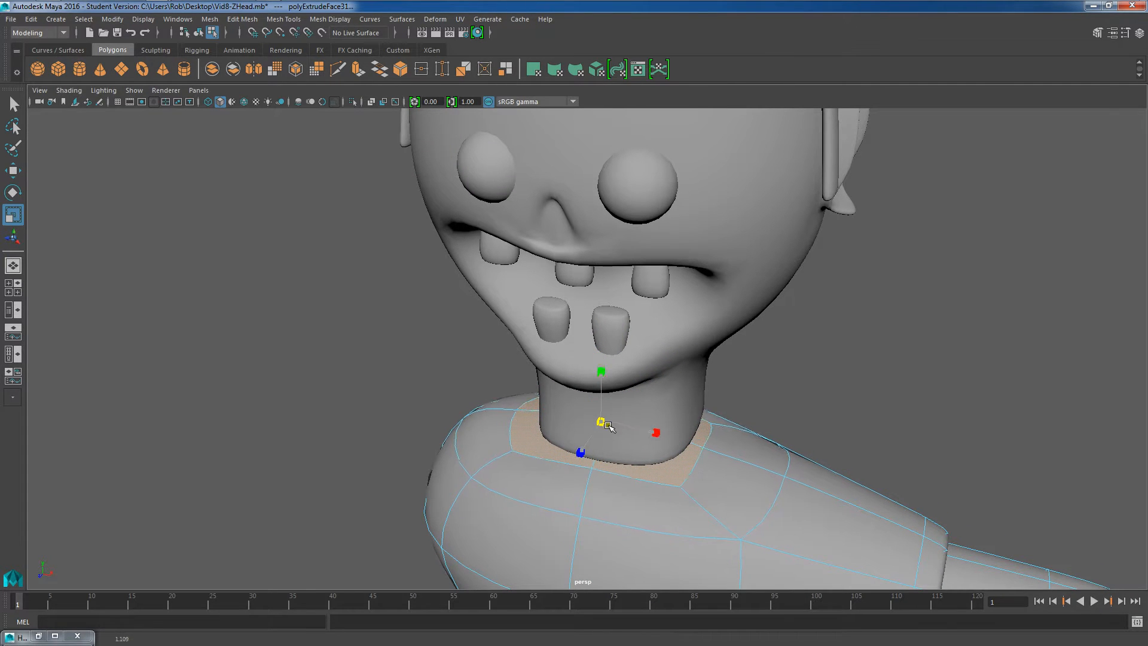
scroll(658, 422, "up", 3)
middle_click_drag(723, 418, 655, 347, "alt")
scroll(591, 339, "down", 5)
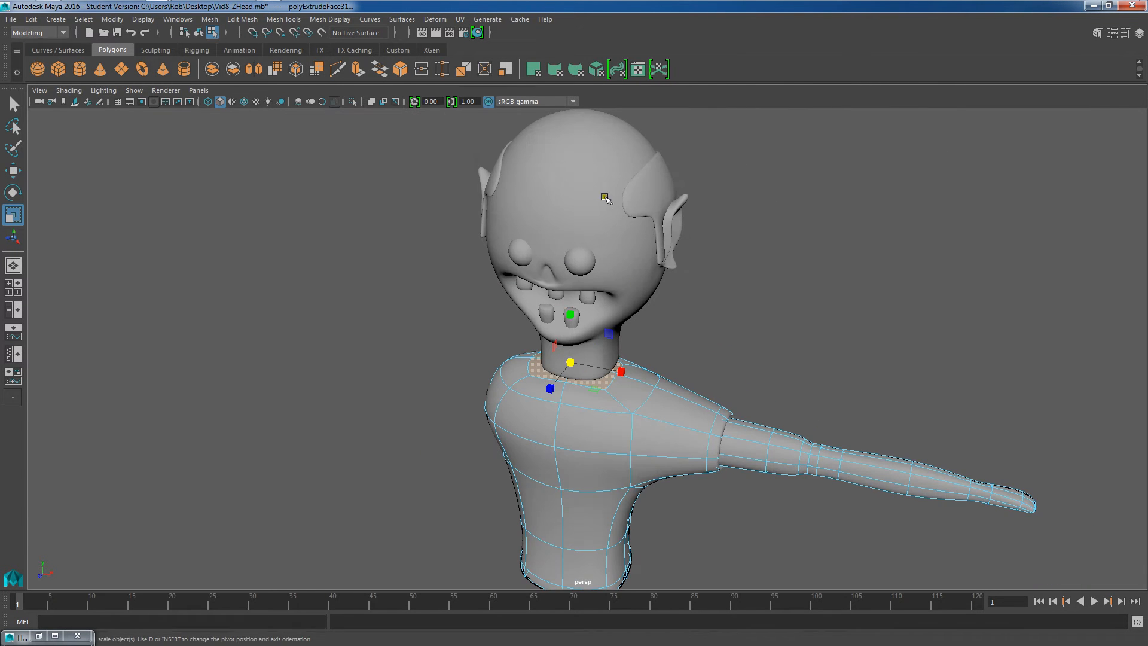
scroll(611, 273, "down", 1)
scroll(607, 284, "up", 5)
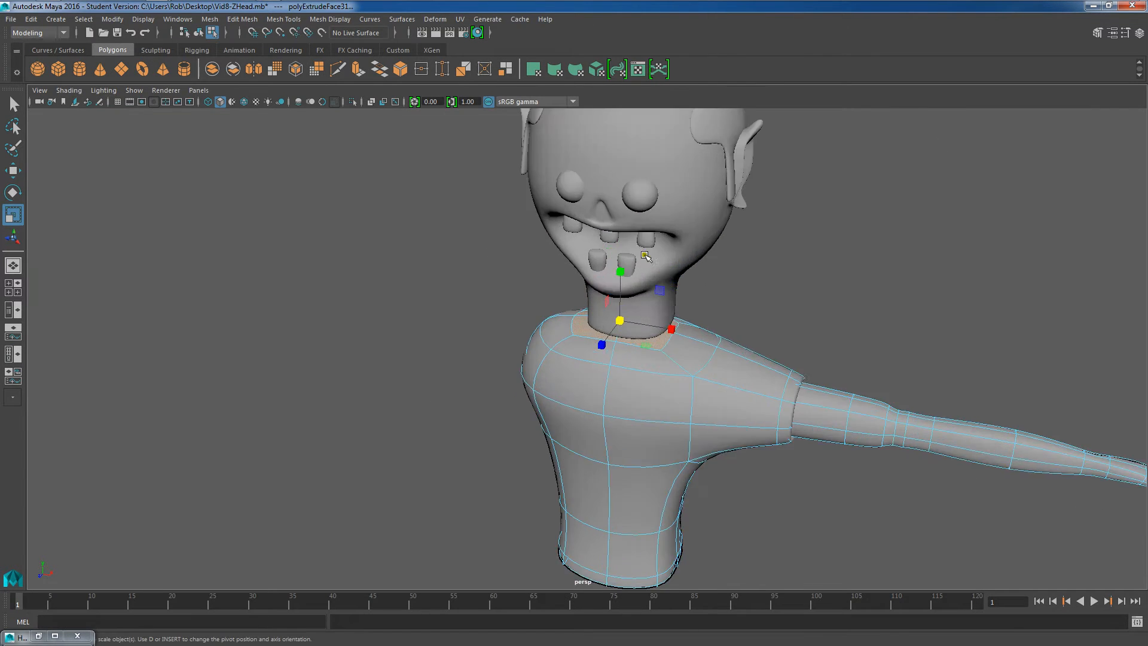
middle_click_drag(606, 285, 580, 323, "alt")
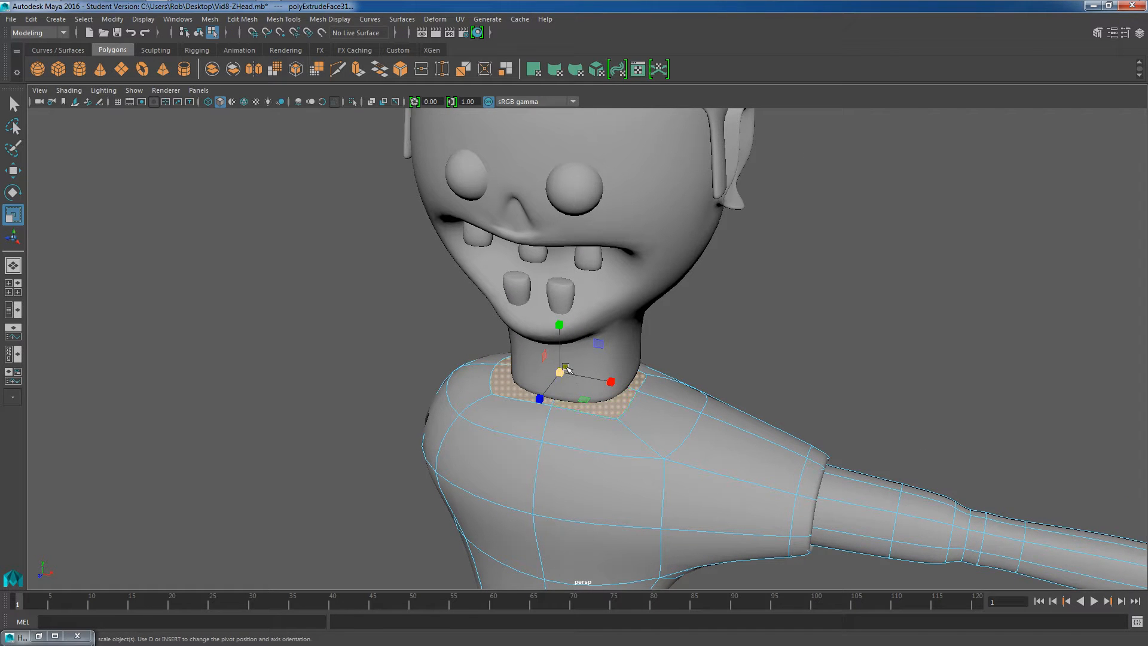
- Extrude the faces around the neck again and shape them into a collar close to the neck
key("ctrl+e")
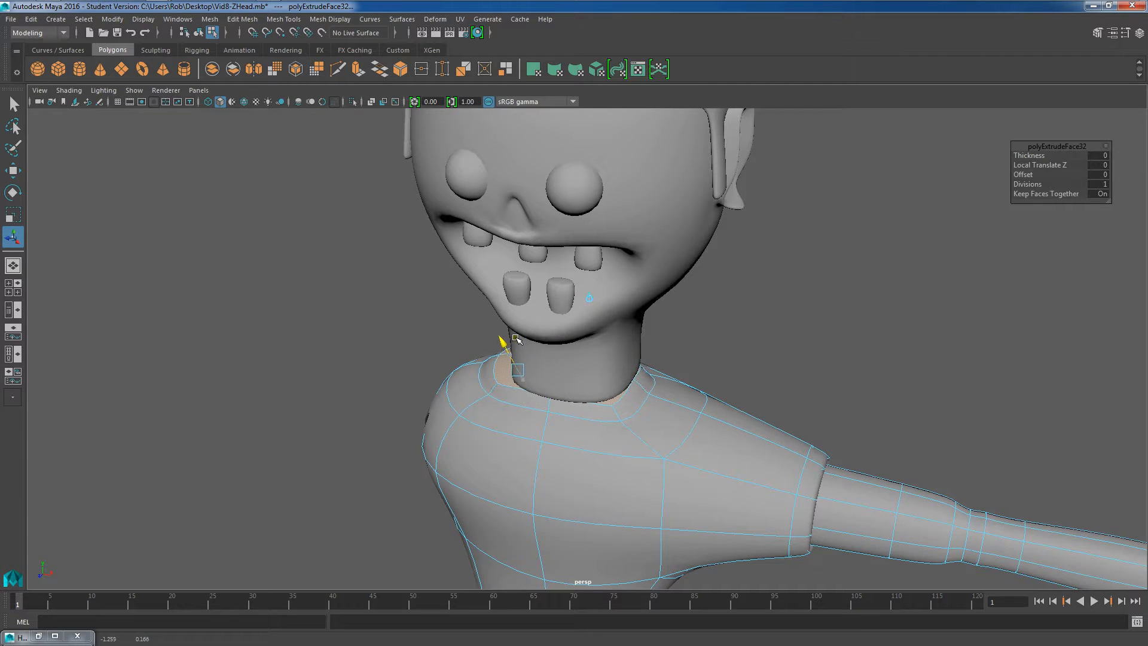
key("r")
left_click_drag(561, 368, 560, 356)
left_click_drag(526, 421, 615, 403, "alt")
scroll(581, 402, "down", 3)
- Return to object mode and scale the whole body mesh in depth along Z
right_click_drag(623, 404, 661, 287)
left_click(588, 395)
left_click_drag(585, 391, 535, 393)
key("w")
key("r")
left_click(707, 423)
left_click_drag(707, 423, 590, 384, "alt")
- Select the ring of faces around the neck, extrude it down inside the collar and scale it toward the neck
left_click(590, 388)
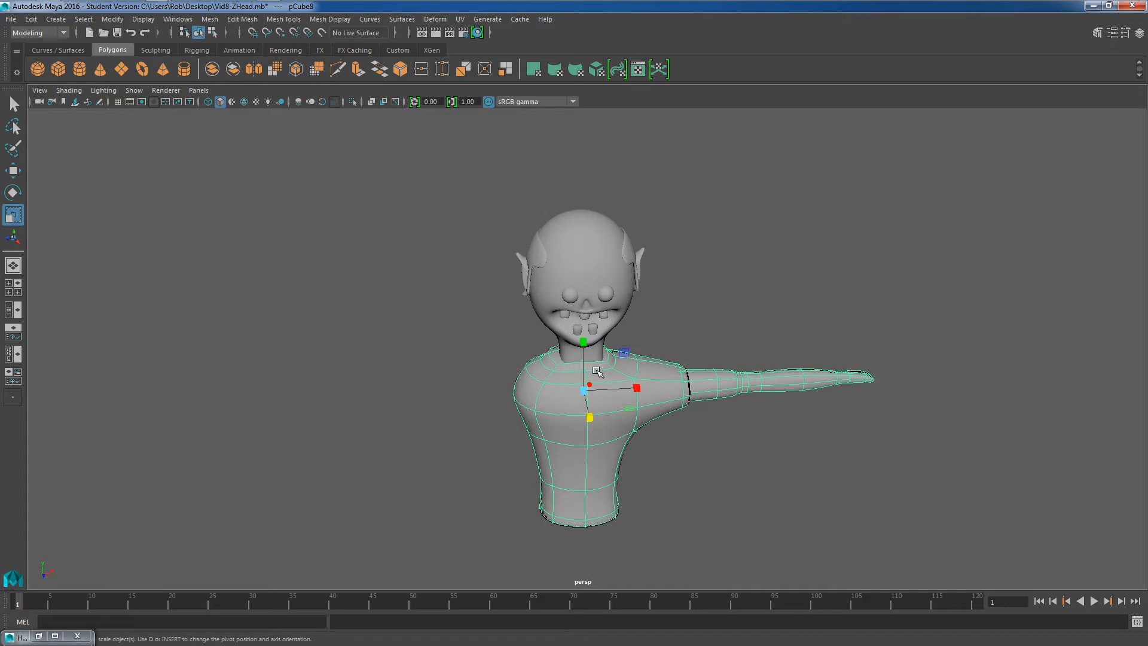
scroll(603, 367, "up", 5)
right_click_drag(613, 302, 613, 326)
left_click(571, 374)
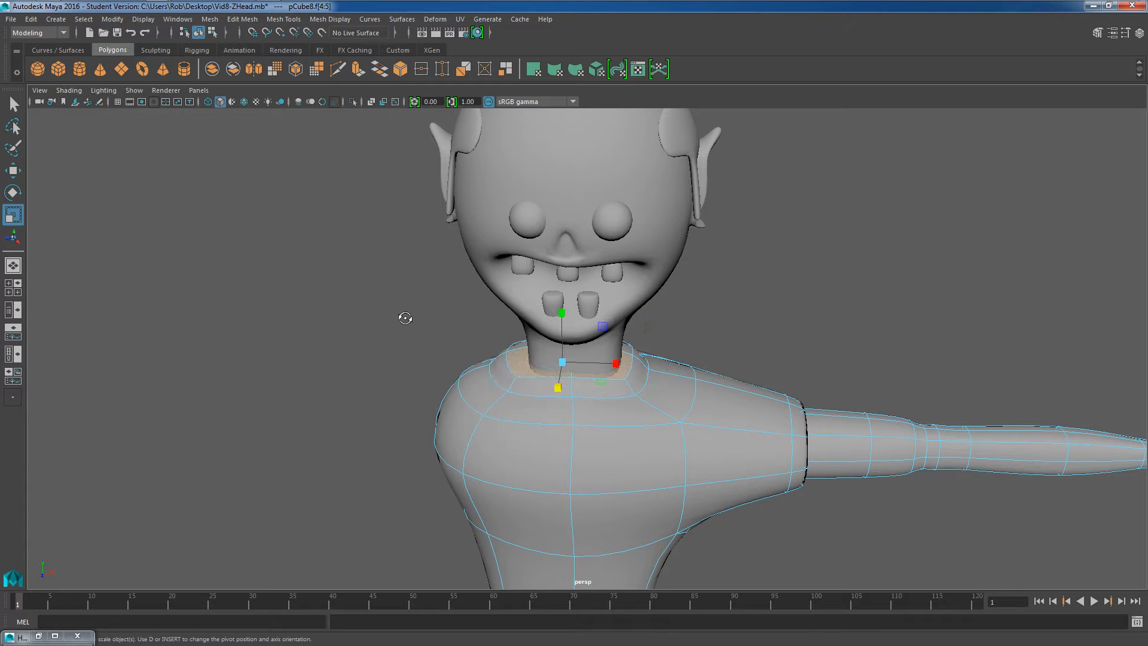
left_click_drag(402, 319, 496, 340, "alt")
left_click_drag(520, 379, 579, 391, "alt")
left_click_drag(394, 358, 621, 342, "alt")
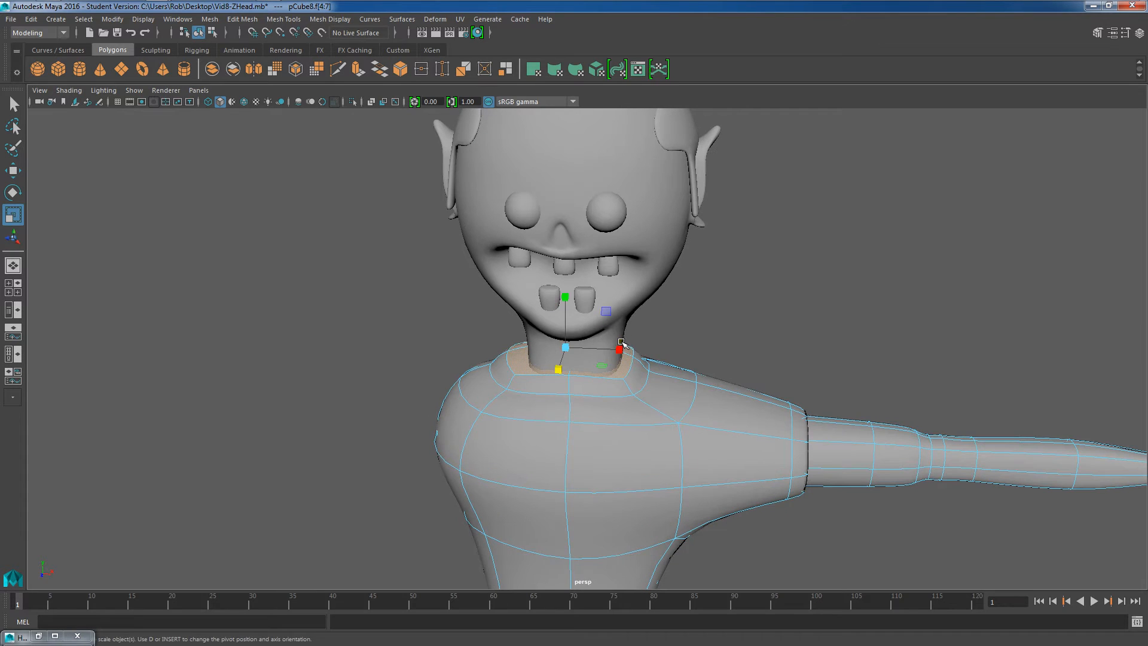
key("ctrl+e")
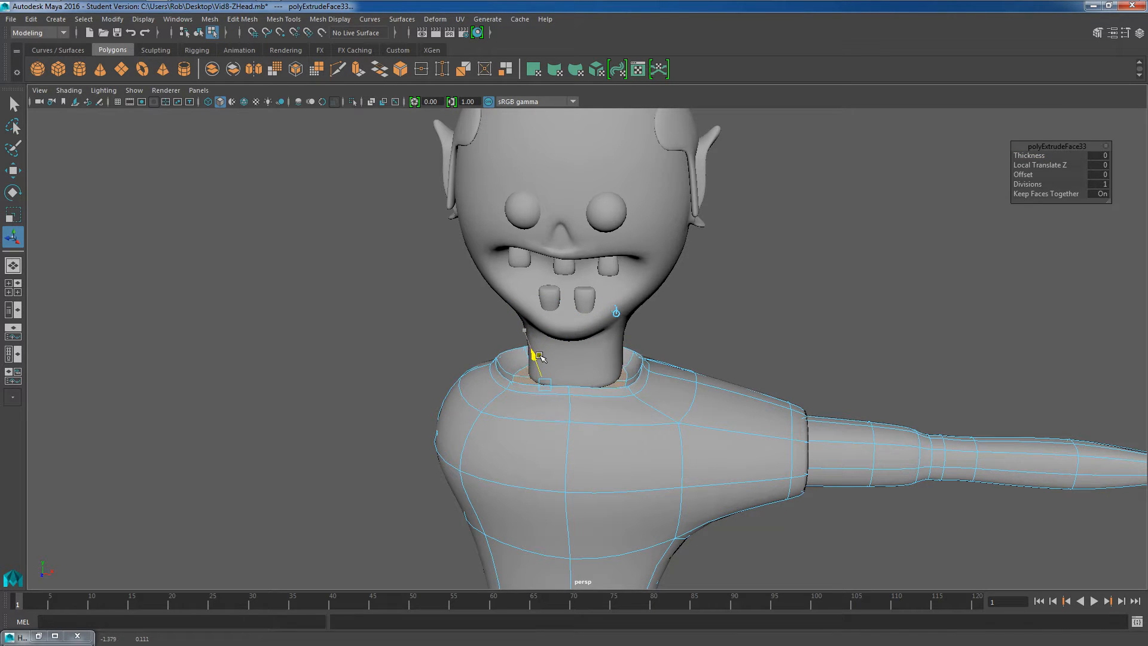
key("r")
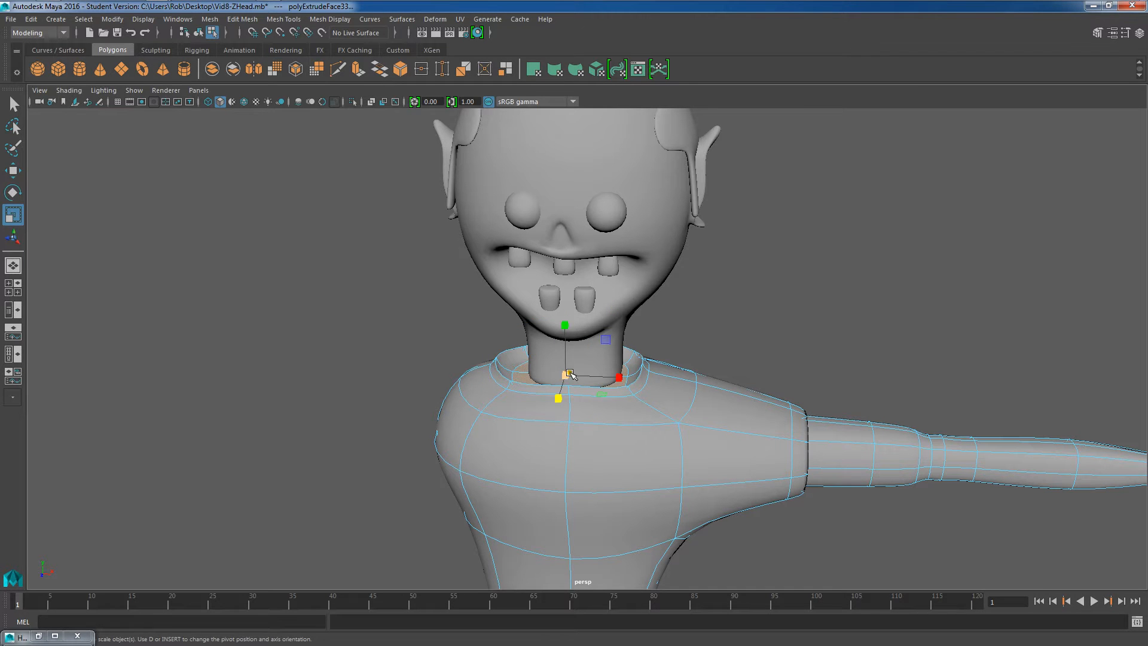
scroll(566, 366, "up", 3)
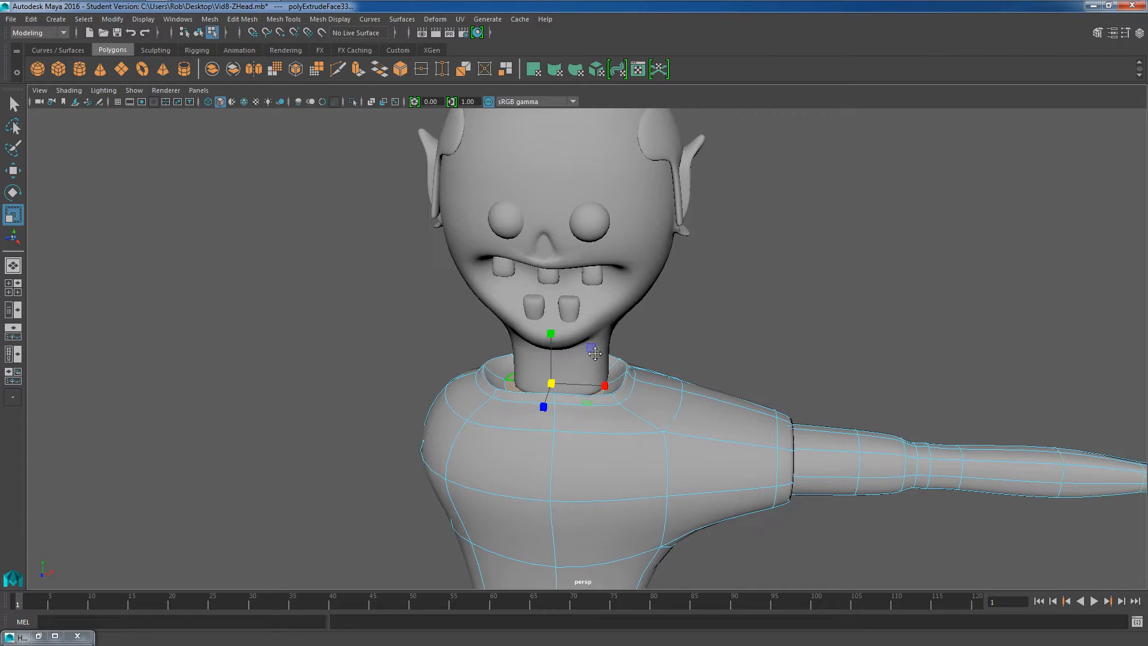
- Select the edge loop around the collar opening, scale it in closer to the neck and return to object mode
right_click_drag(630, 397, 634, 310)
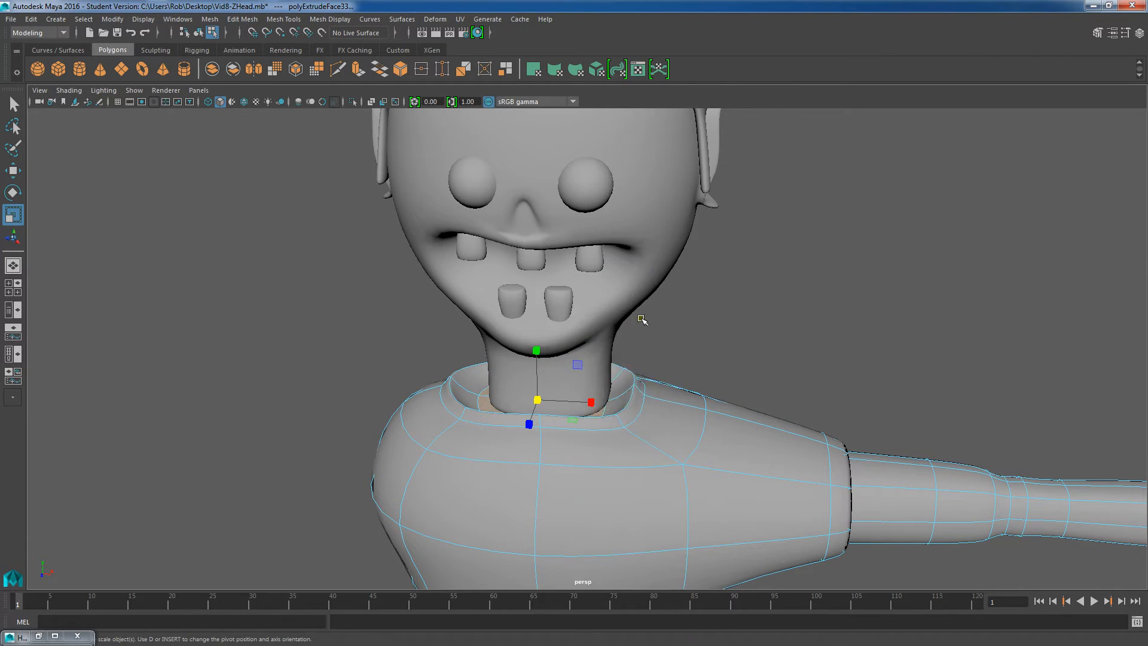
double_click(608, 418)
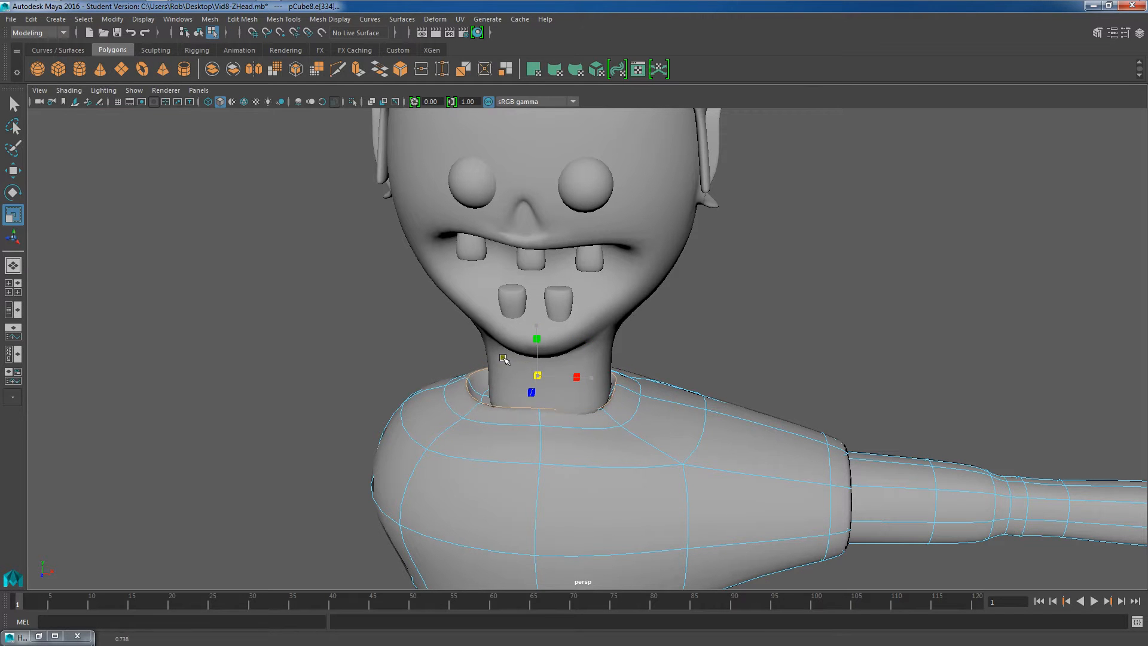
left_click(762, 381)
scroll(756, 381, "down", 5)
right_click_drag(638, 412, 698, 290)
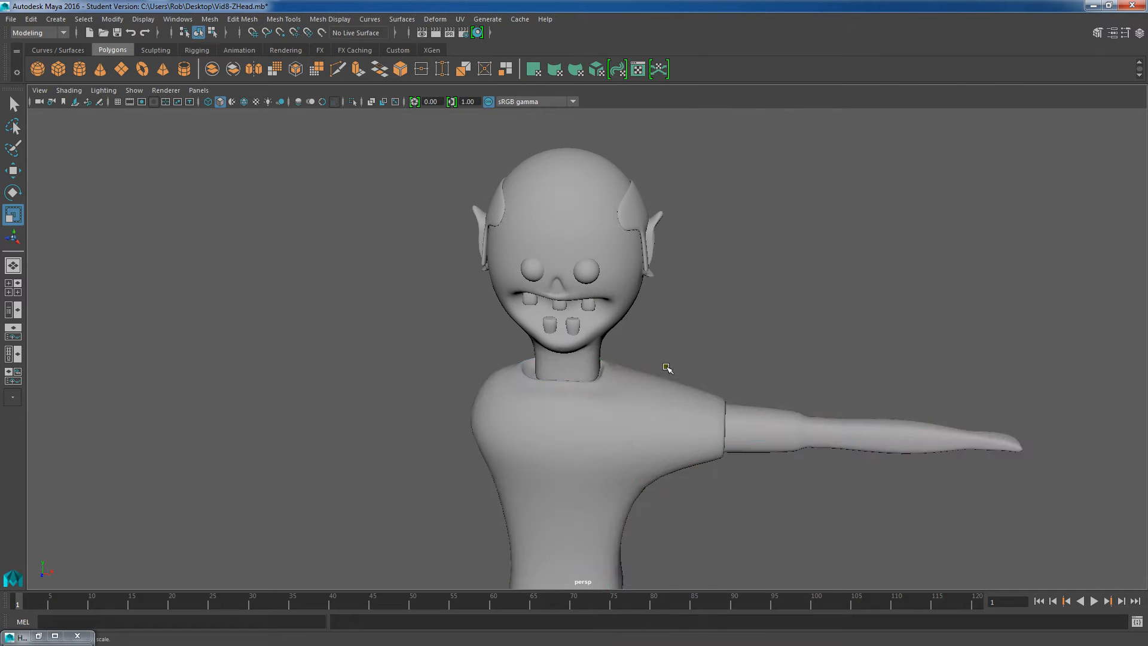
- Examine the collar, sleeve and torso of the shirt from the front
left_click(656, 386)
key("w")
left_click_drag(634, 422, 586, 336)
left_click(684, 339)
scroll(658, 385, "down", 3)
scroll(597, 351, "up", 3)
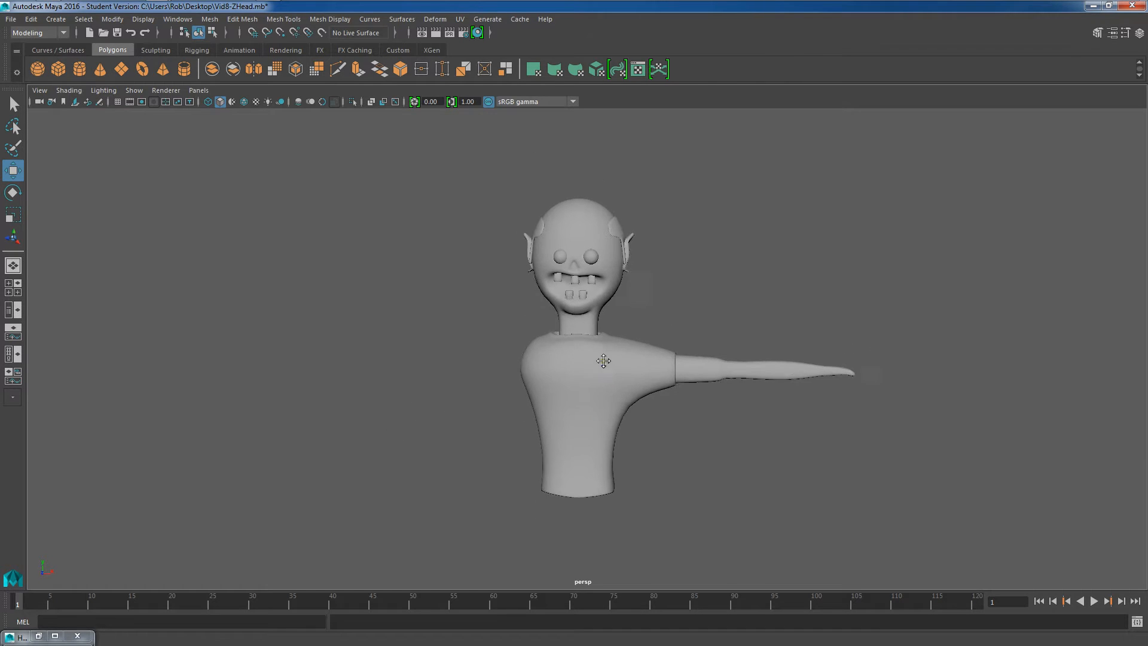
middle_click_drag(601, 382, 634, 307, "alt")
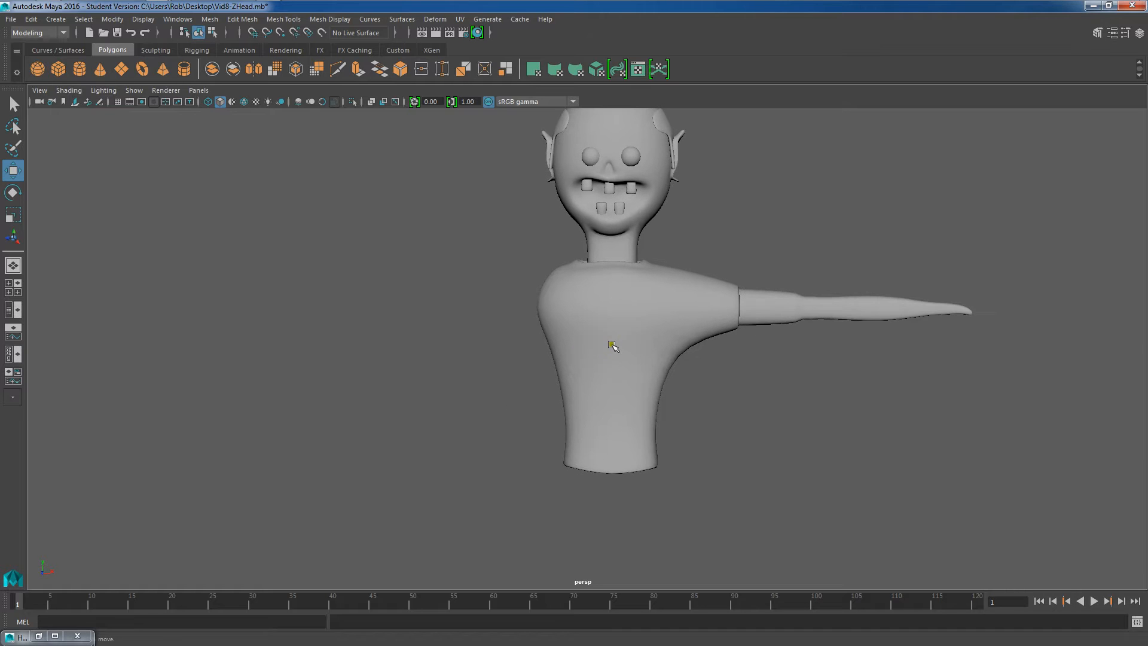
- Select the body mesh and switch it to face selection with the torso in front view
left_click(611, 345)
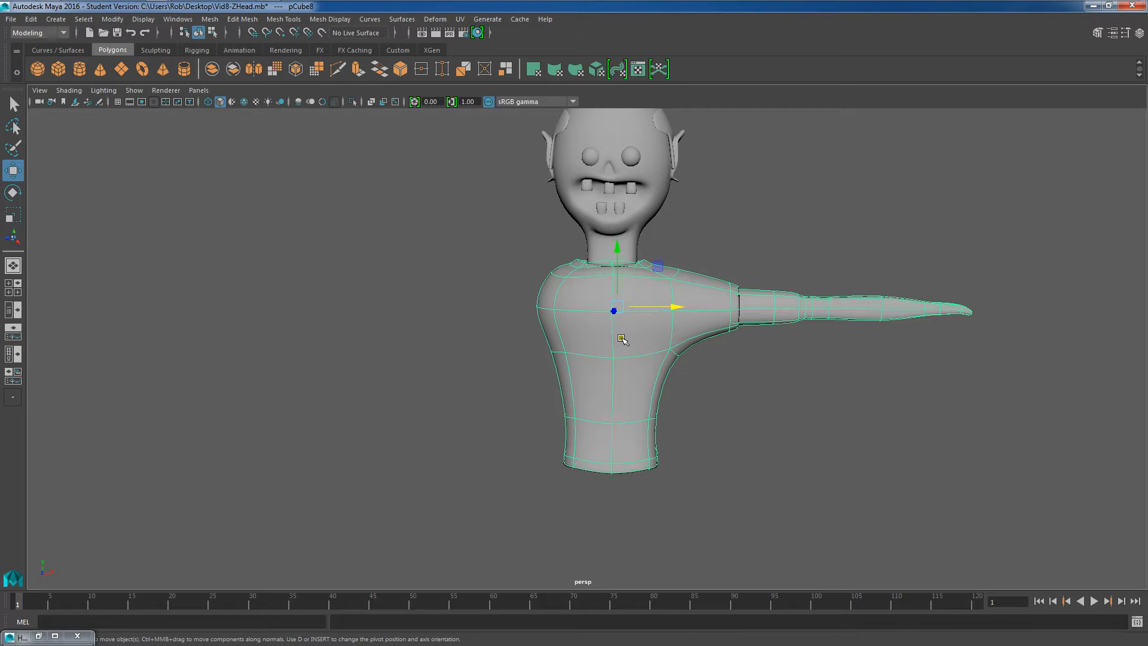
right_click_drag(609, 328, 610, 333)
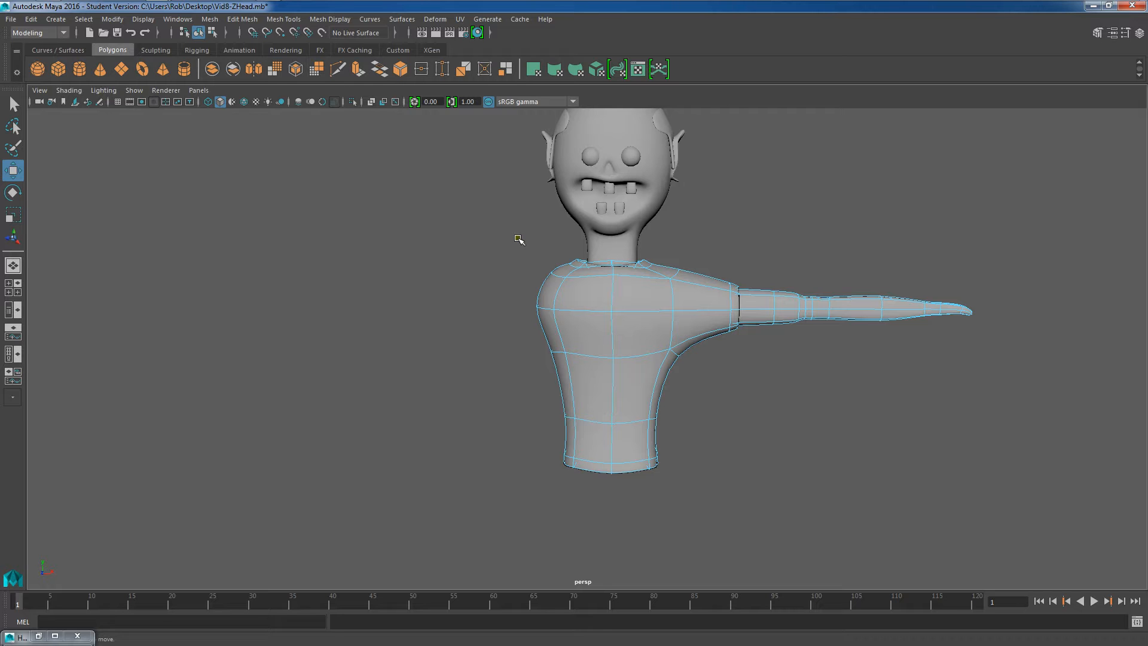
middle_click_drag(518, 241, 491, 300, "alt")
scroll(489, 287, "up", 4)
scroll(495, 296, "down", 2)
scroll(495, 292, "up", 1)
scroll(494, 299, "down", 1)
scroll(495, 299, "down", 2)
scroll(494, 288, "up", 1)
left_click_drag(577, 267, 529, 317, "alt")
middle_click_drag(528, 321, 511, 283, "alt")
right_click_drag(511, 284, 548, 289, "alt")
left_click_drag(548, 289, 539, 287, "alt")
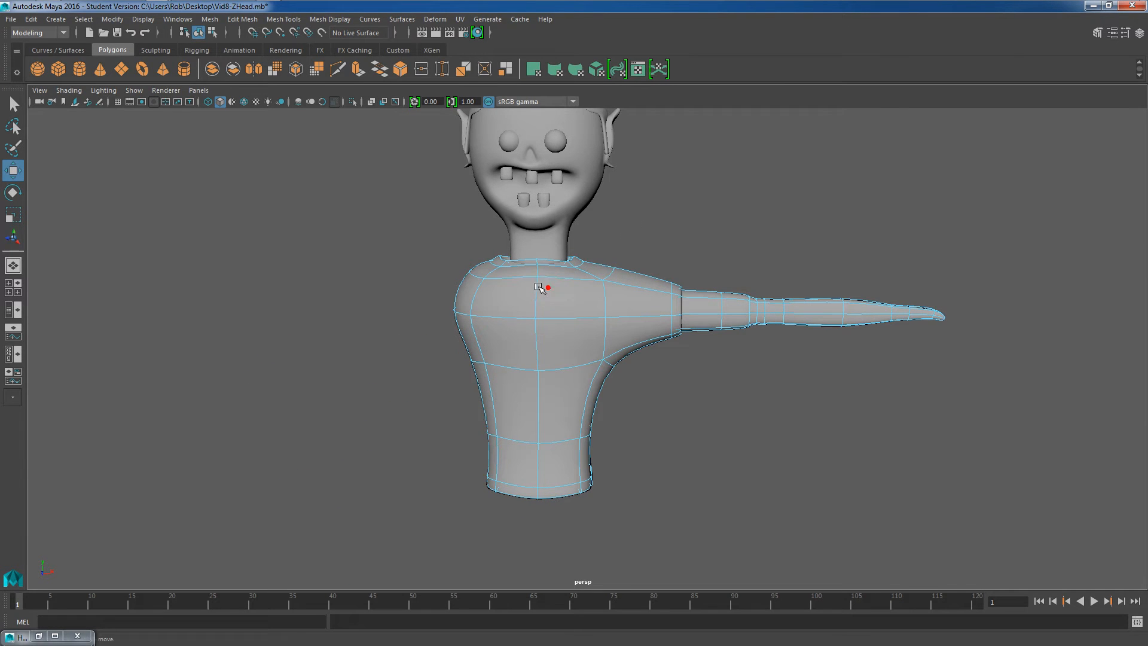
- Save the scene file, accepting the student version notice
key("q")
key("ctrl+s")
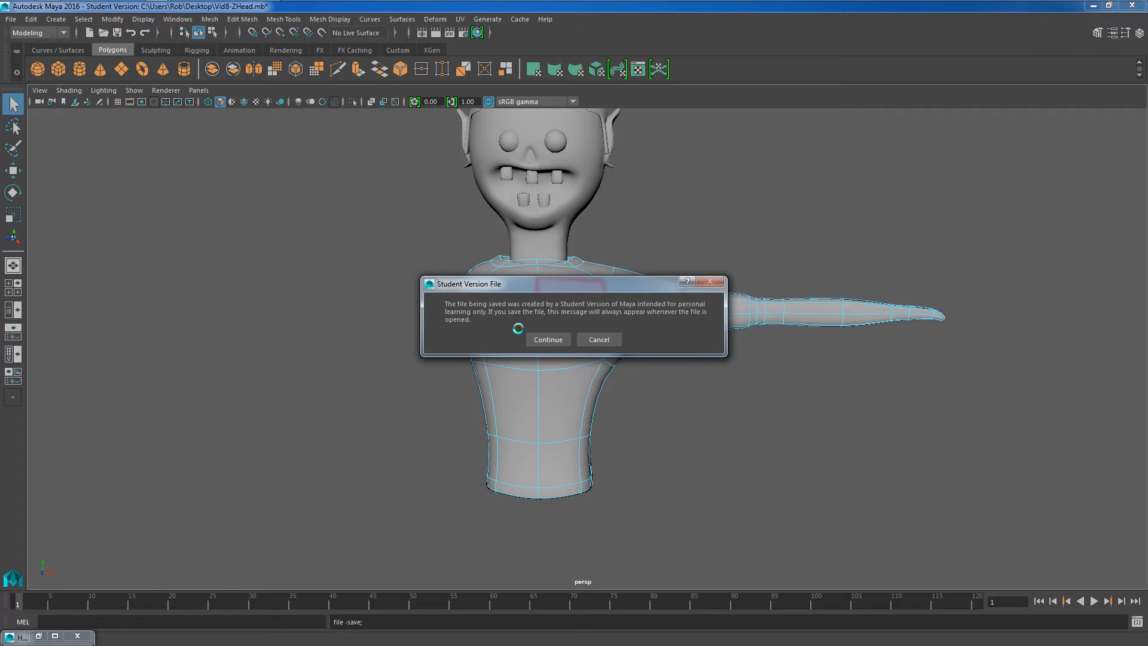
left_click(555, 340)
key("w")
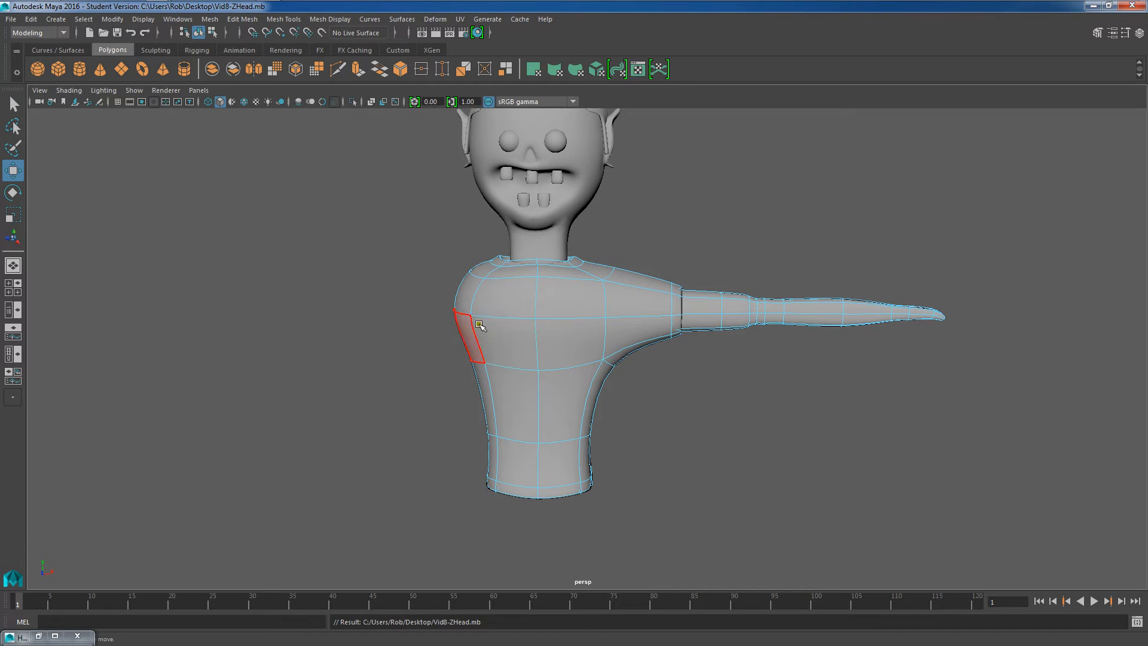
- Select all faces on the armless half of the torso and delete them
scroll(532, 297, "up", 2)
middle_click_drag(516, 312, 614, 286, "alt")
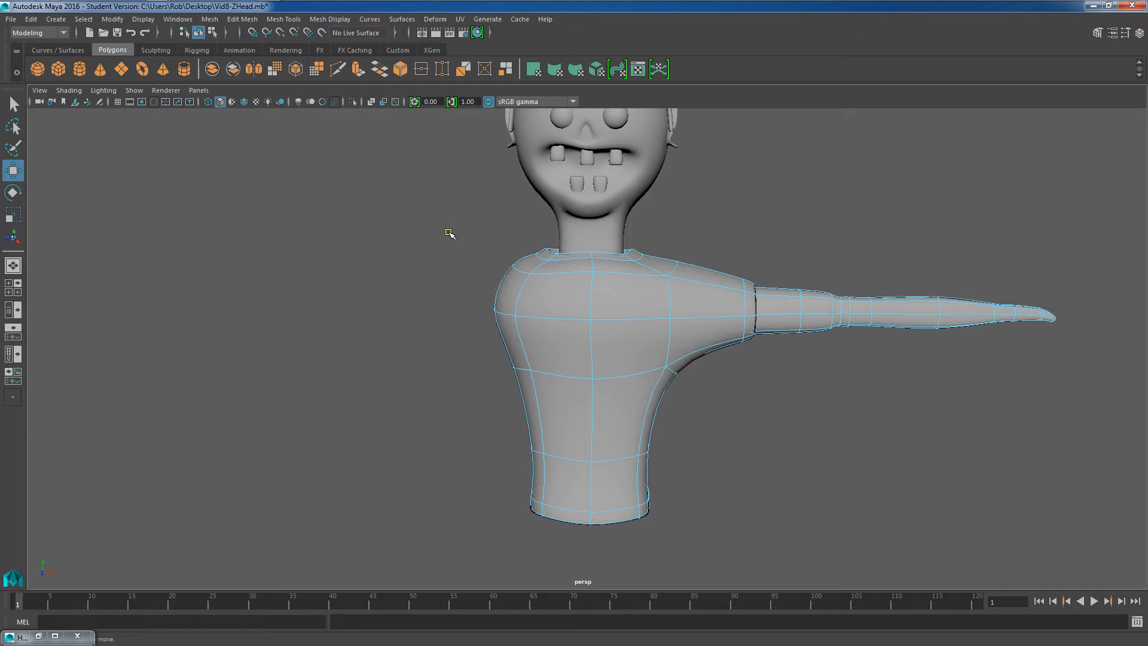
scroll(512, 206, "down", 2)
middle_click_drag(471, 182, 464, 192, "alt")
right_click_drag(464, 192, 489, 198, "alt")
middle_click_drag(489, 197, 456, 184, "alt")
middle_click_drag(449, 237, 443, 244, "alt")
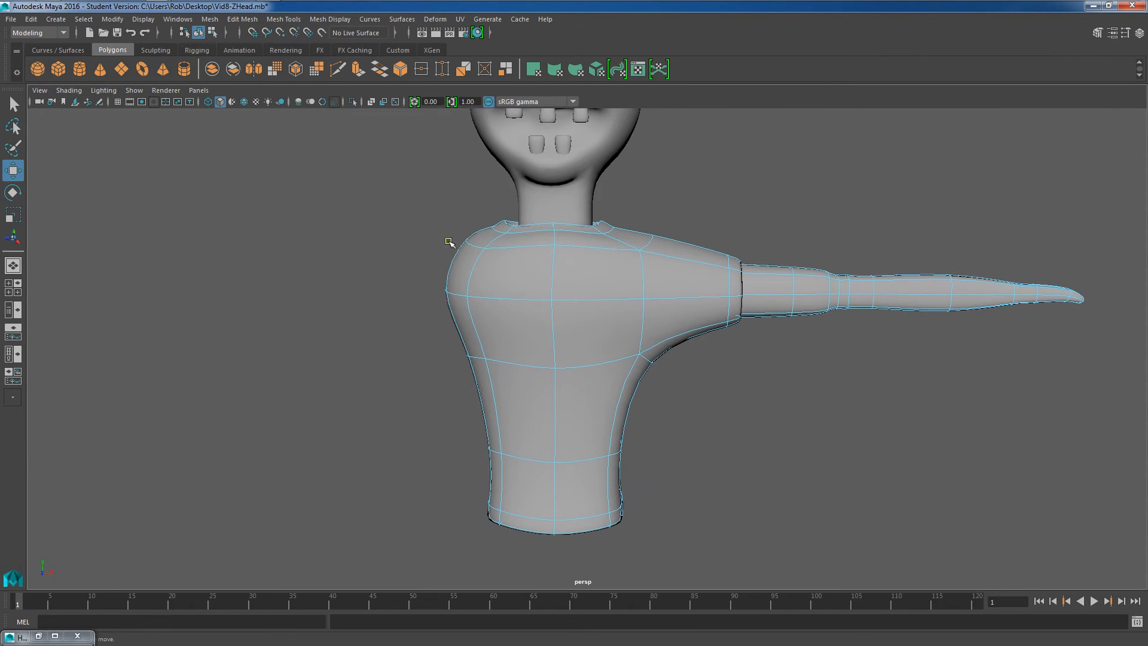
left_click_drag(445, 242, 594, 238, "alt")
scroll(594, 238, "down", 5)
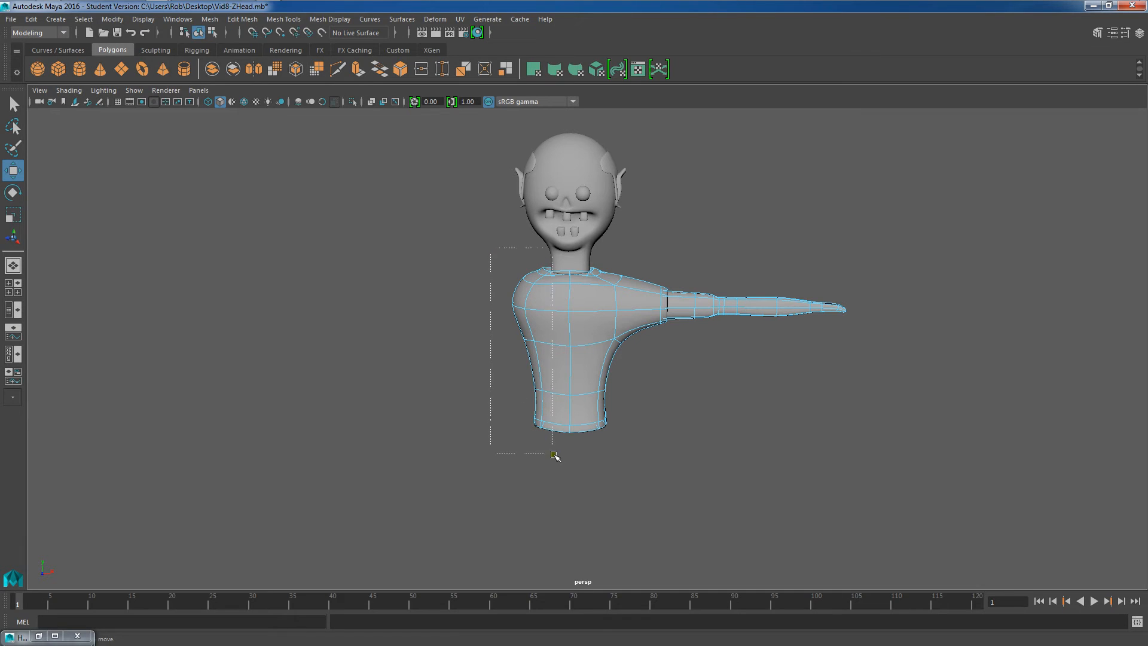
left_click_drag(548, 448, 549, 449)
key("Delete")
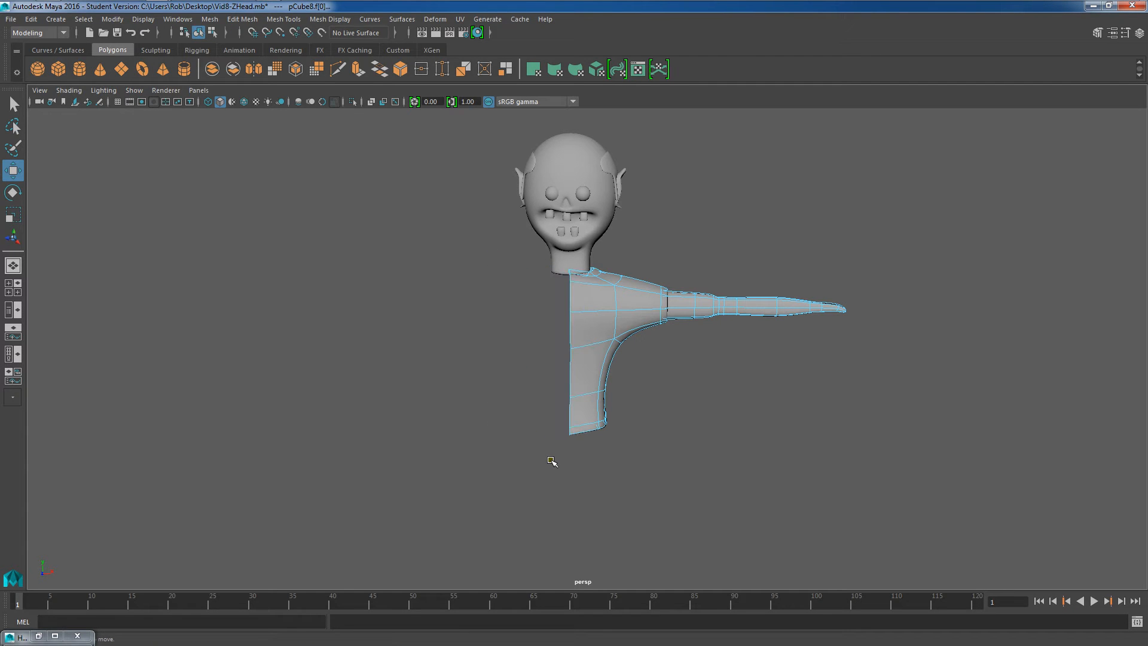
- Return the remaining half body to object mode and apply Mirror Cut to it
left_click_drag(552, 461, 594, 389, "alt")
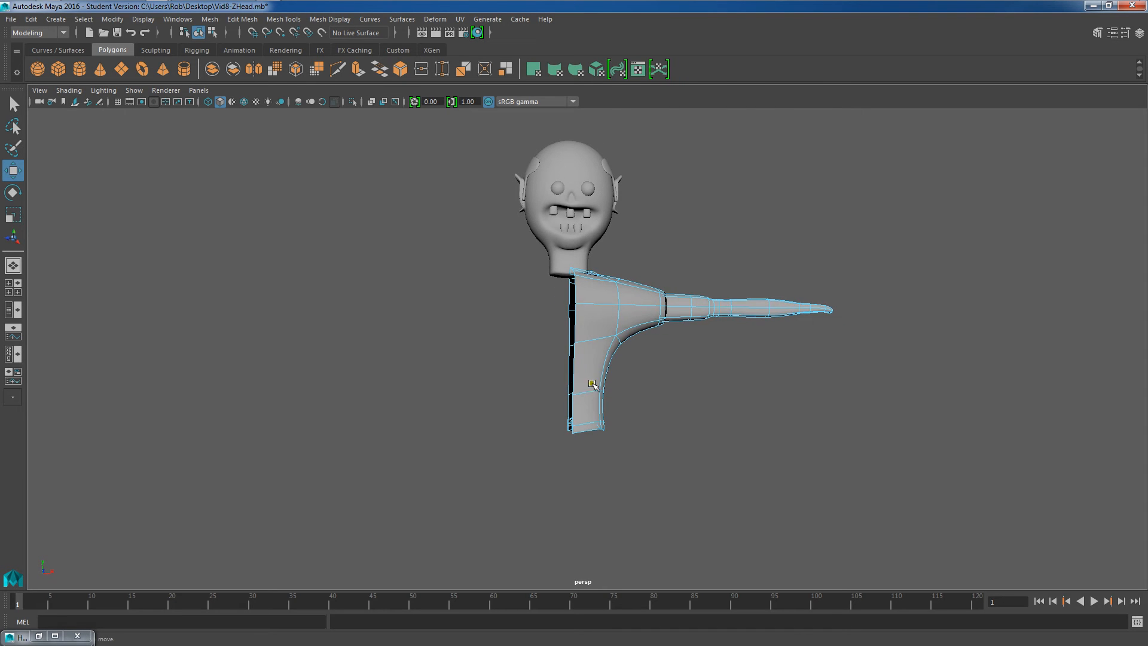
middle_click_drag(610, 344, 579, 380, "alt")
scroll(578, 379, "down", 2)
right_click_drag(589, 356, 648, 281)
left_click(577, 339)
left_click_drag(644, 277, 638, 285, "alt")
left_click(209, 19)
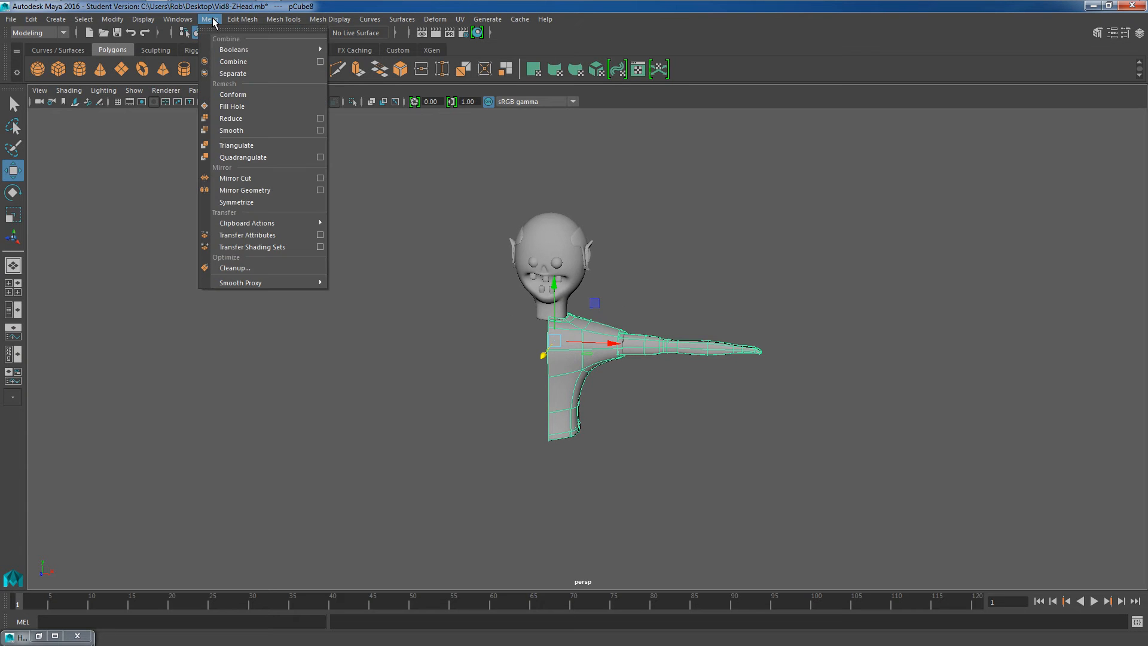
left_click(251, 178)
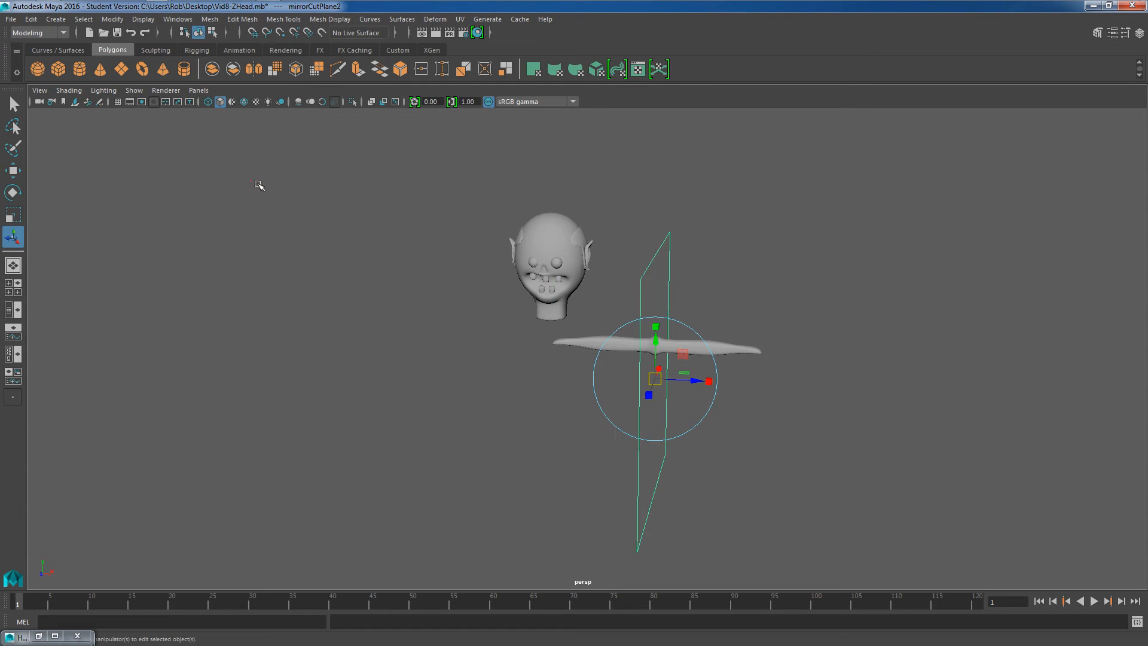
- Move the mirror cut plane to the torso's centre line so both halves meet under the neck
left_click_drag(676, 380, 596, 367)
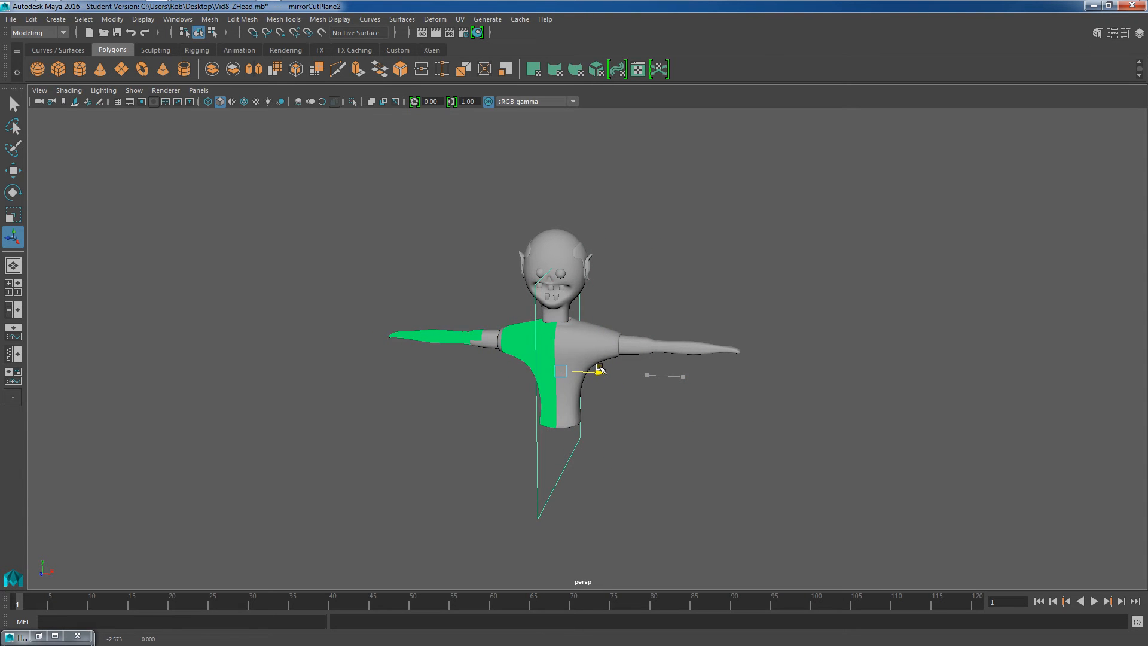
scroll(568, 347, "up", 5)
middle_click_drag(562, 344, 622, 342, "alt")
right_click_drag(621, 343, 655, 310, "alt")
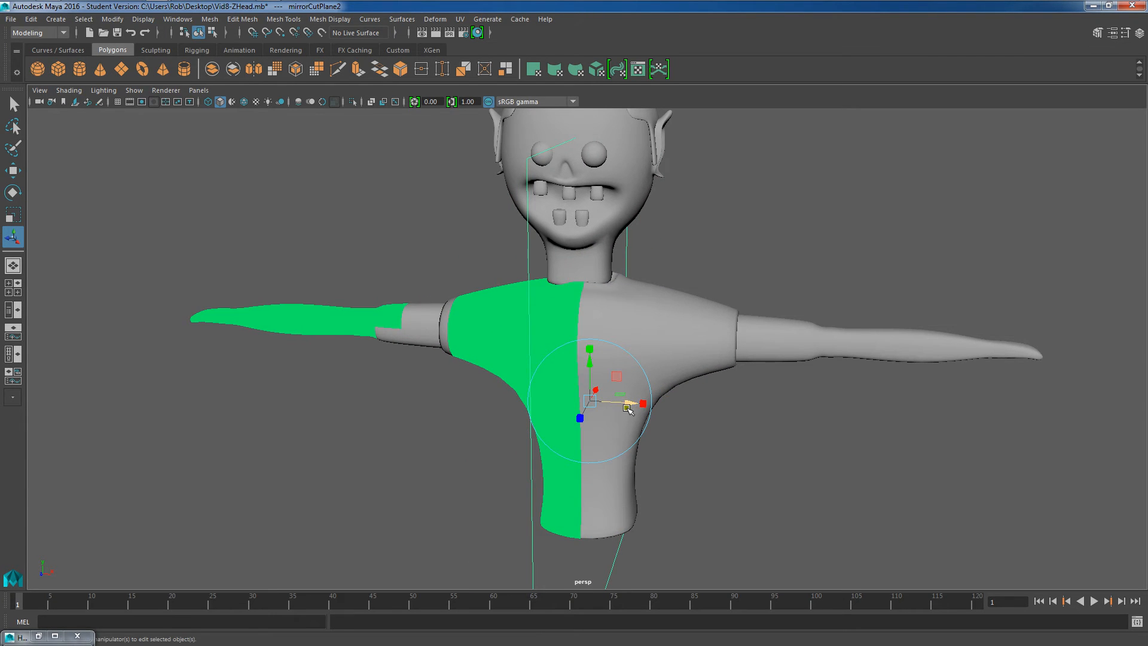
mouse_move(629, 405)
left_mouse_down()
mouse_move(615, 402)
mouse_move(623, 407)
left_mouse_up()
scroll(698, 419, "down", 4)
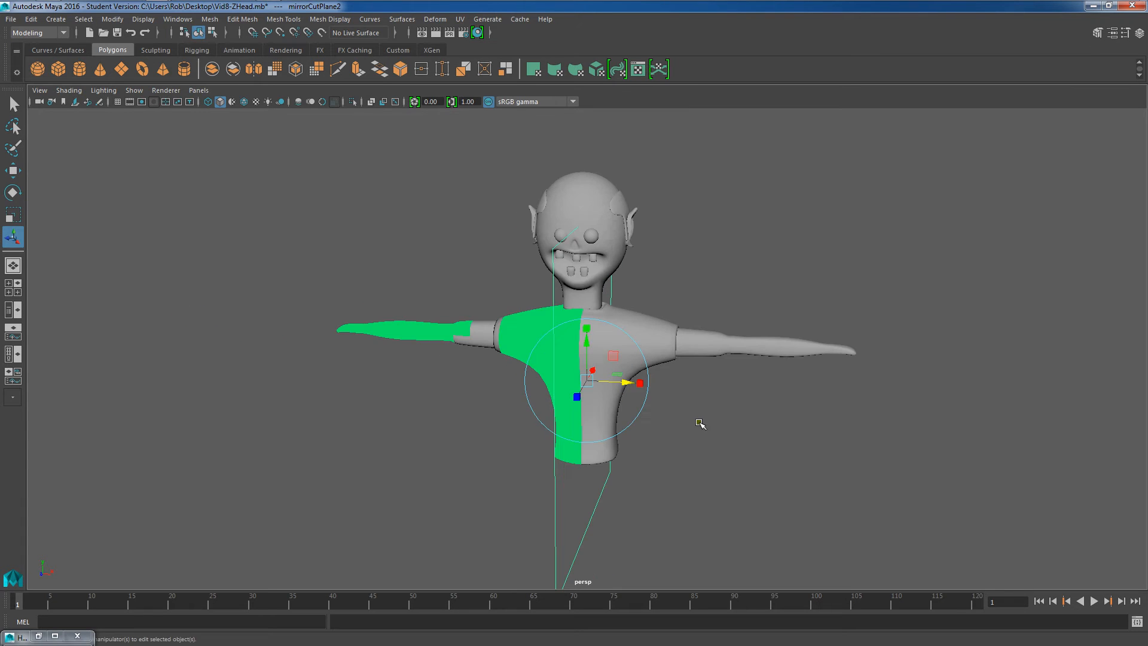
- Select the mirror cut plane by its outline and hide it from the scene
left_click(698, 420)
middle_click_drag(639, 323, 652, 346, "alt")
scroll(645, 365, "up", 3)
right_click_drag(645, 367, 713, 285)
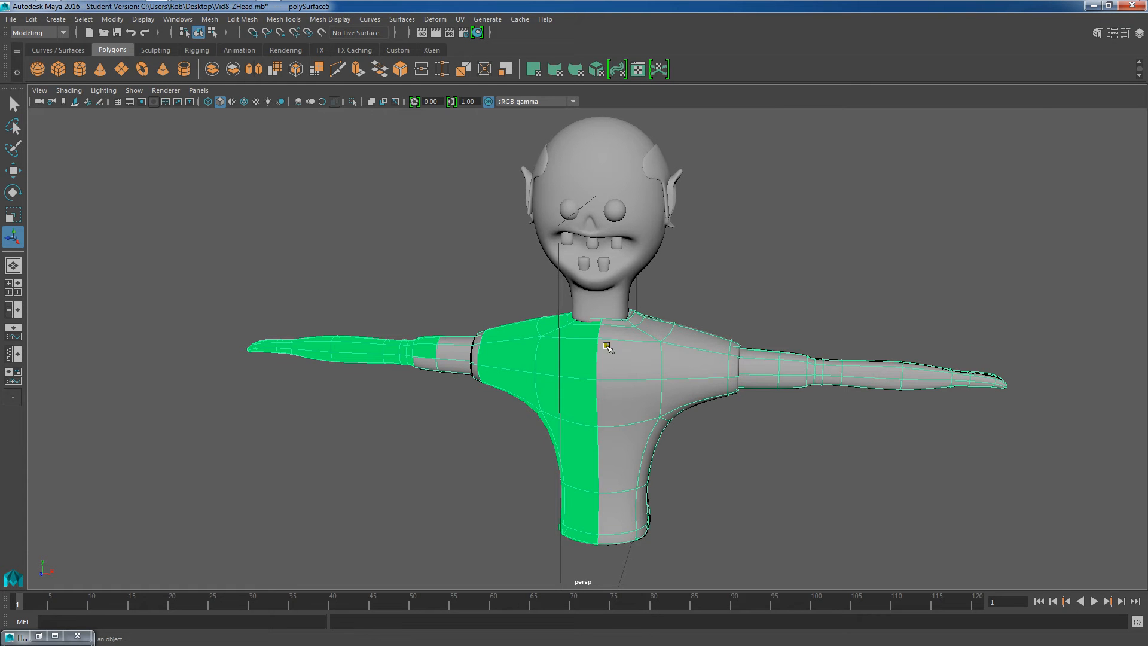
left_click(558, 271)
left_click(550, 317)
left_click_drag(546, 287, 569, 306)
left_click(557, 302)
left_click(557, 302)
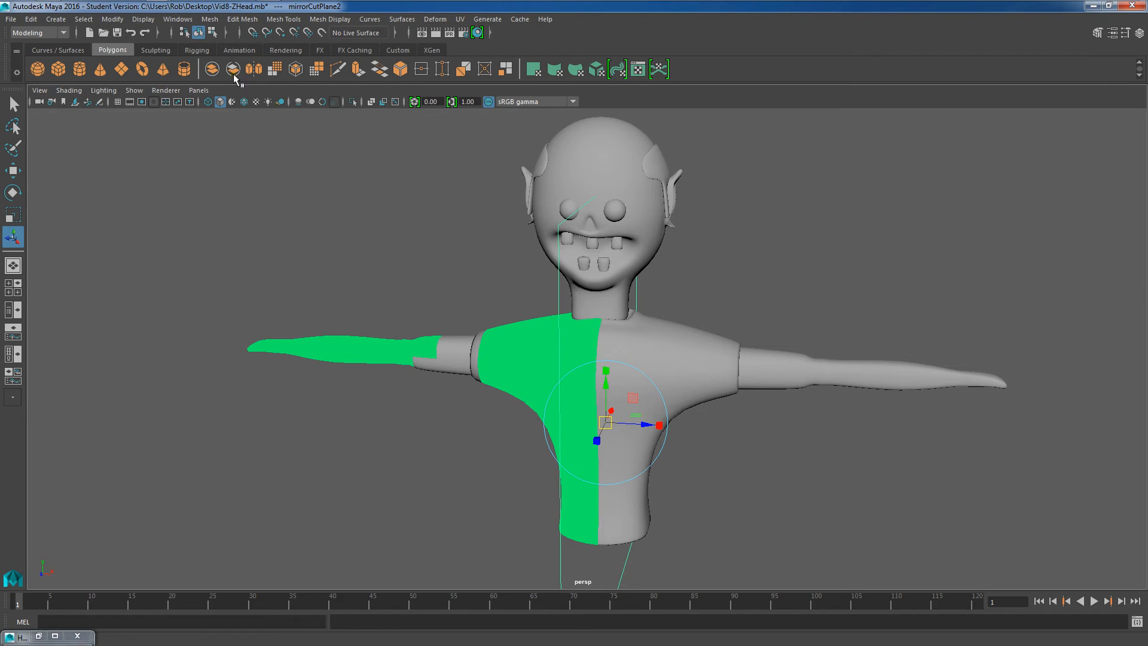
left_click(146, 21)
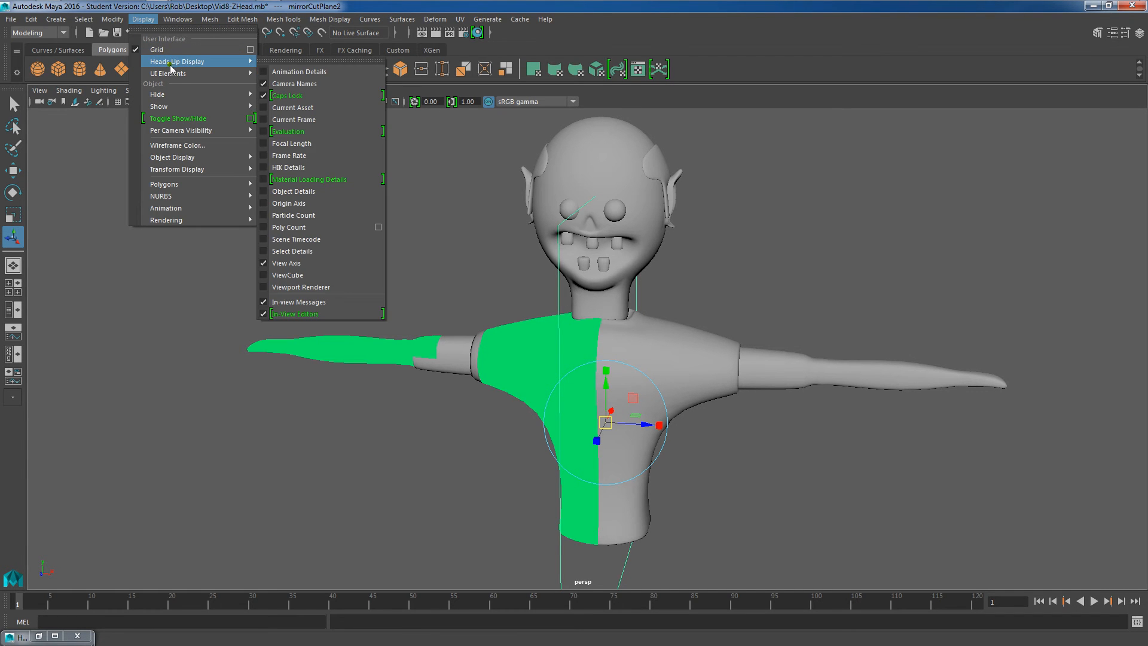
mouse_move(186, 131)
mouse_move(202, 95)
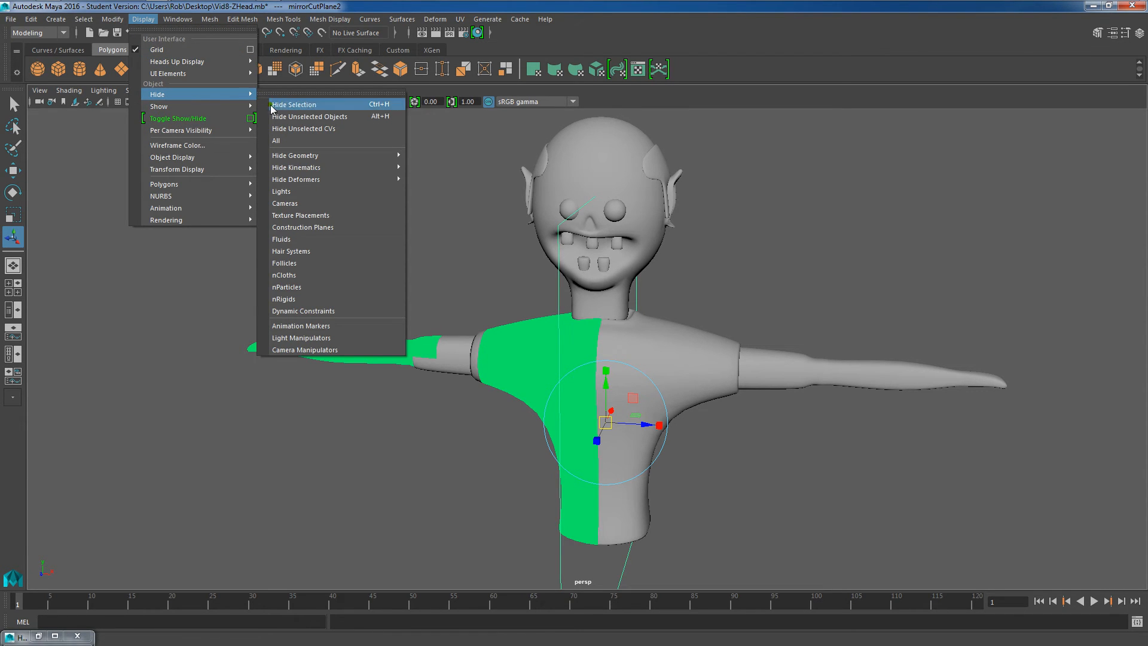
left_click(310, 105)
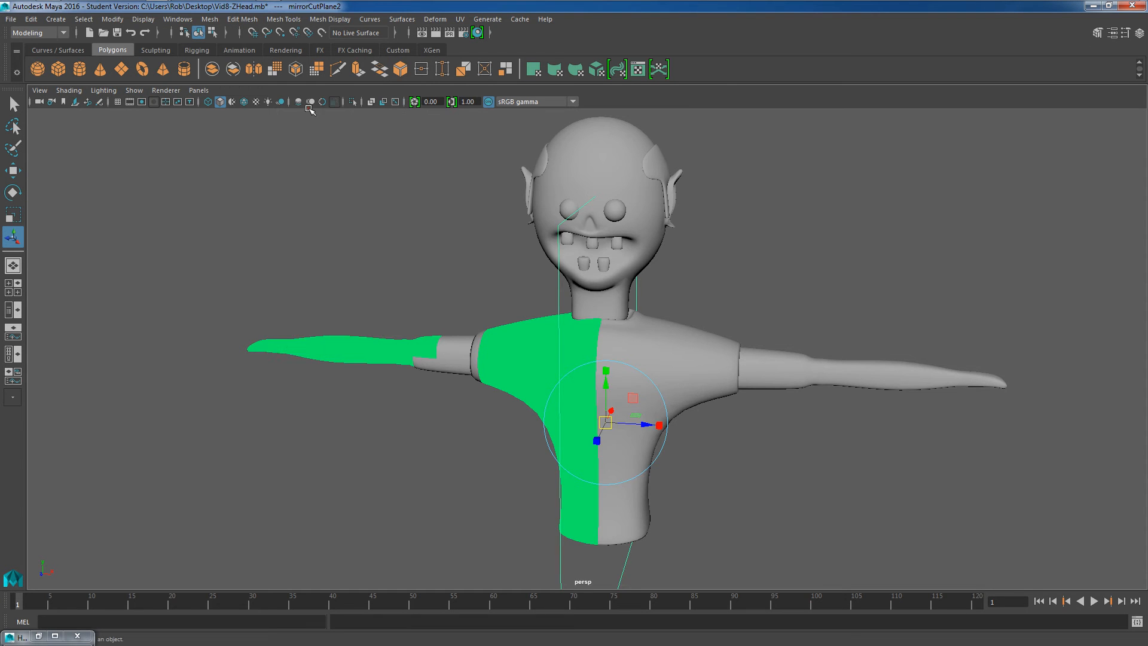
scroll(487, 269, "down", 3)
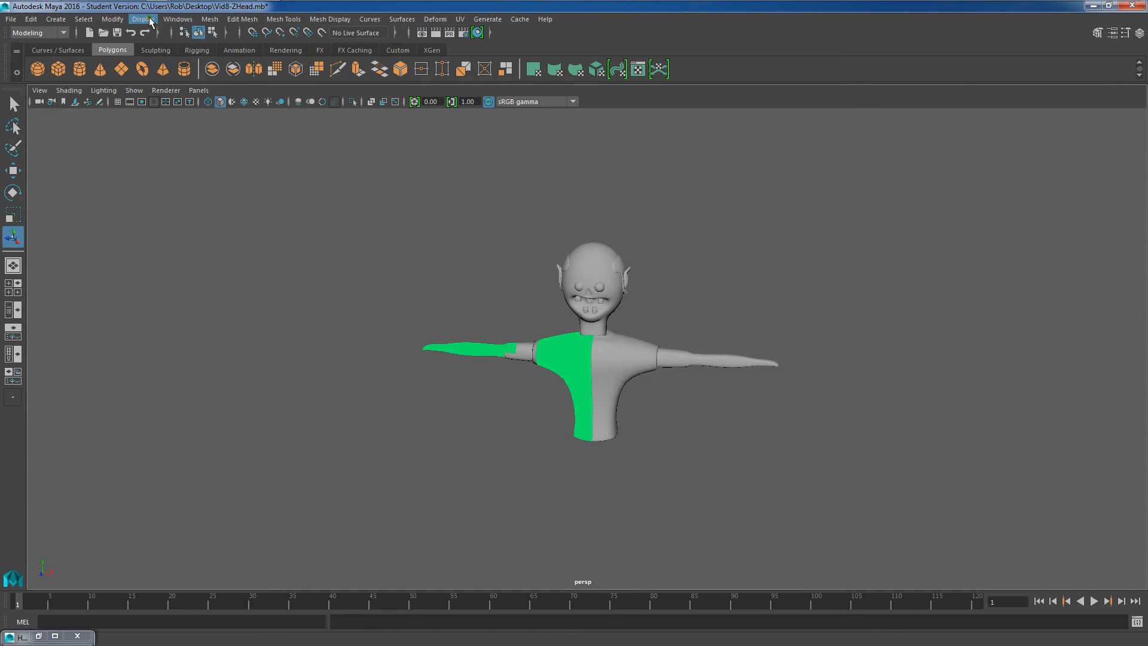
- Restore the minimized Hypershade window and move it down so the character's upper body stays visible
left_click(178, 19)
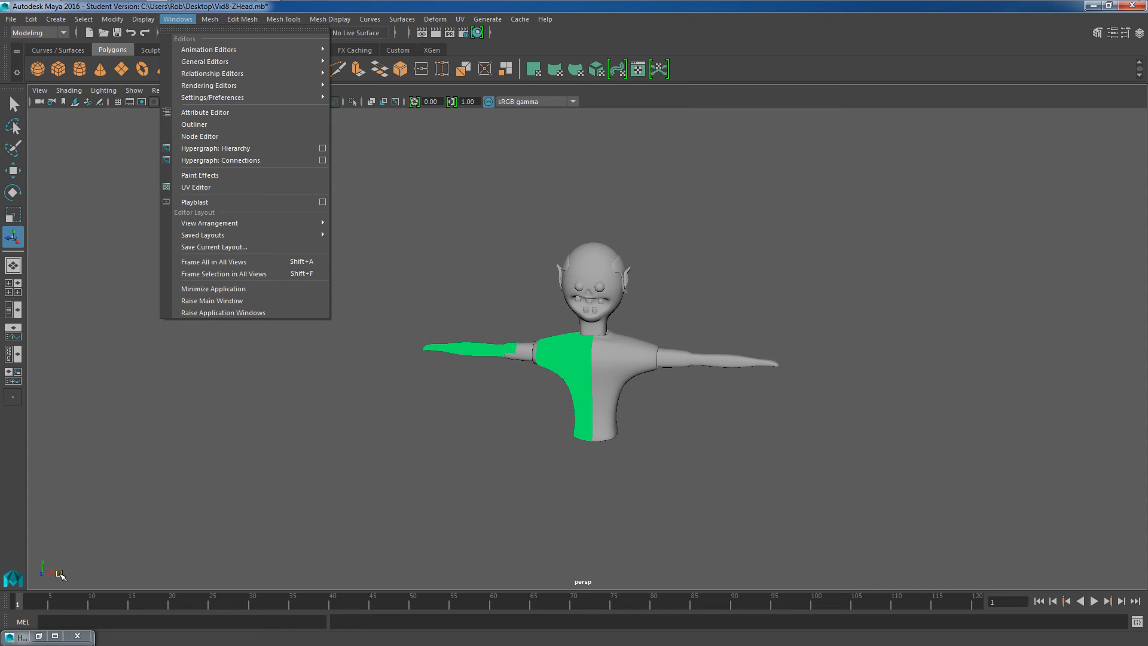
left_click(55, 636)
left_click(55, 635)
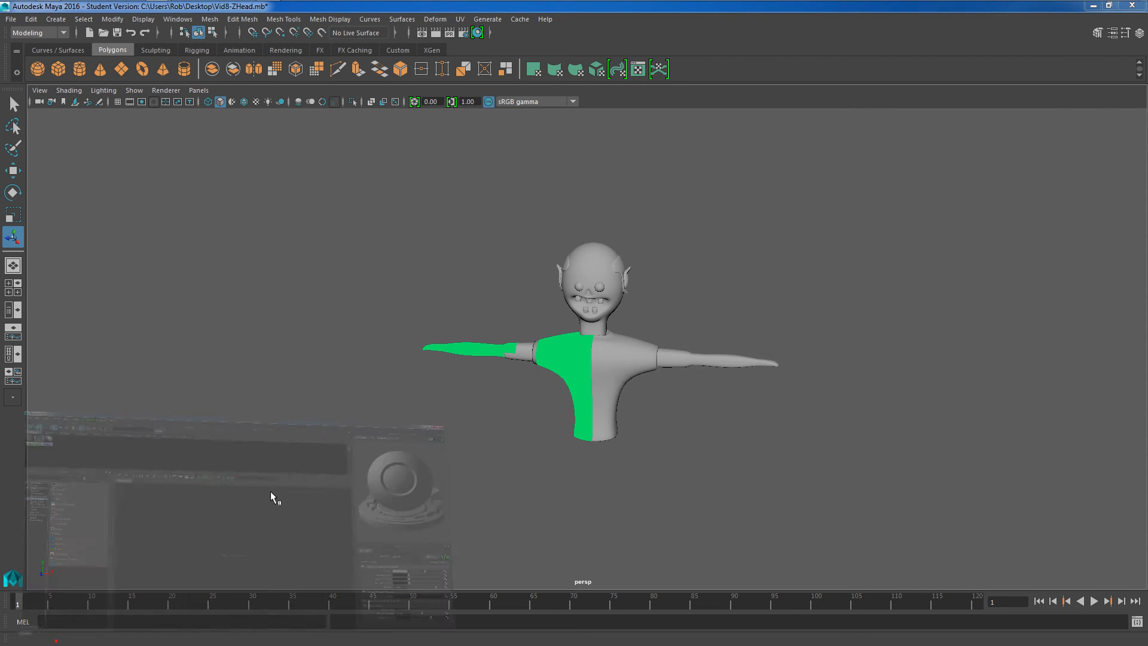
left_click_drag(716, 8, 599, 430)
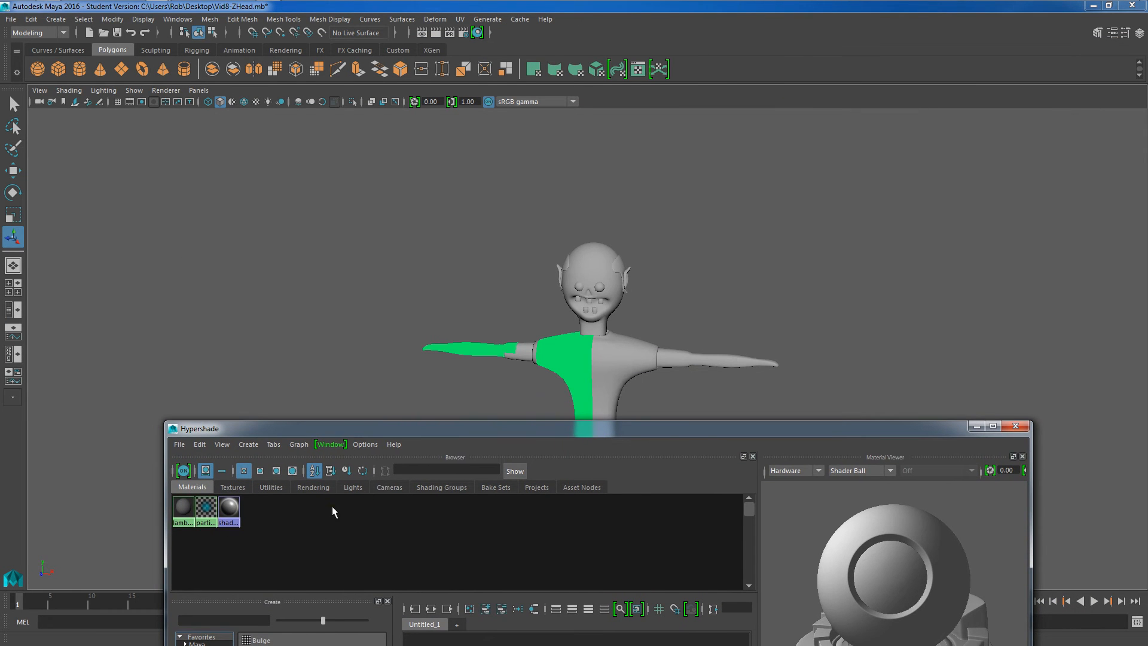
- Assign the lambert material from Hypershade to the green half of the body, and minimize the Hypershade window
middle_click_drag(184, 509, 444, 388)
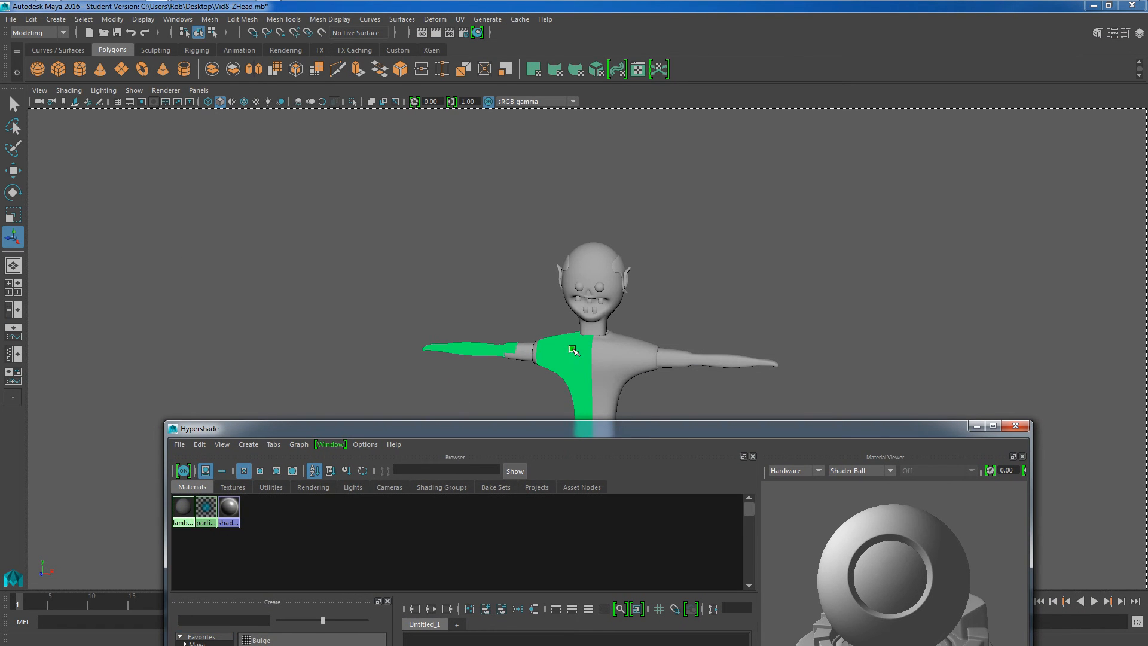
middle_click_drag(572, 353, 830, 414)
left_click(976, 426)
- Examine the mirrored shirt and arms from above and from the front for matching shading and a clean centre seam
left_click_drag(684, 392, 633, 356, "alt")
scroll(719, 364, "up", 5)
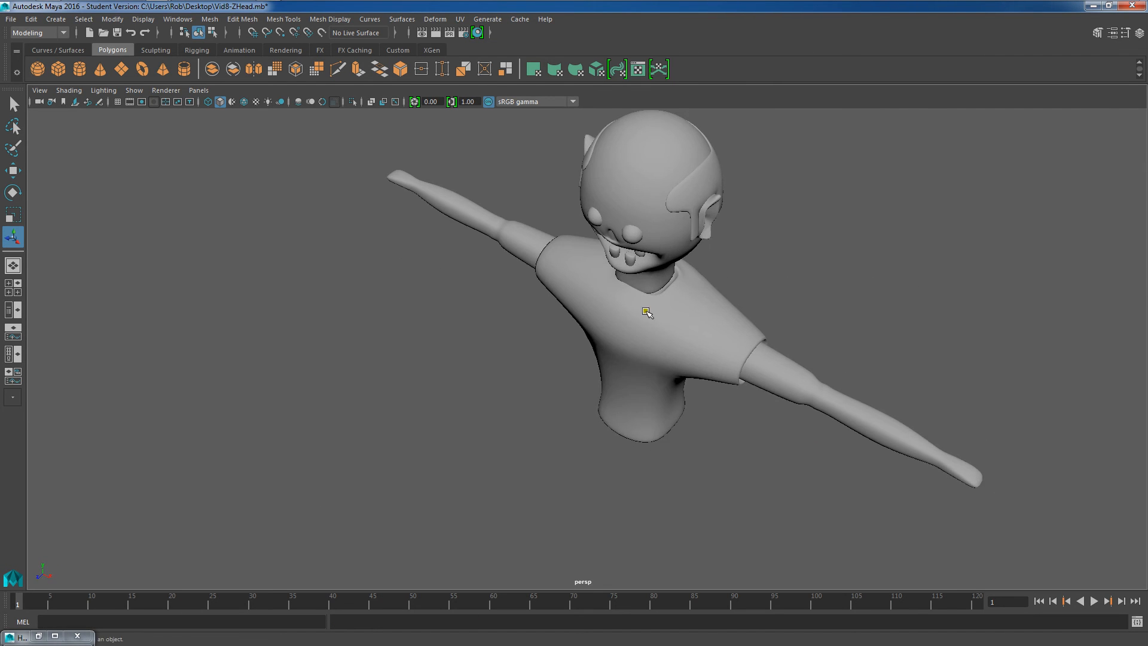
middle_click_drag(644, 336, 656, 391, "alt")
left_click_drag(659, 389, 715, 333, "alt")
scroll(712, 333, "up", 3)
middle_click_drag(672, 332, 621, 357, "alt")
scroll(648, 332, "up", 4)
left_click_drag(648, 327, 625, 340, "alt")
scroll(634, 343, "down", 3)
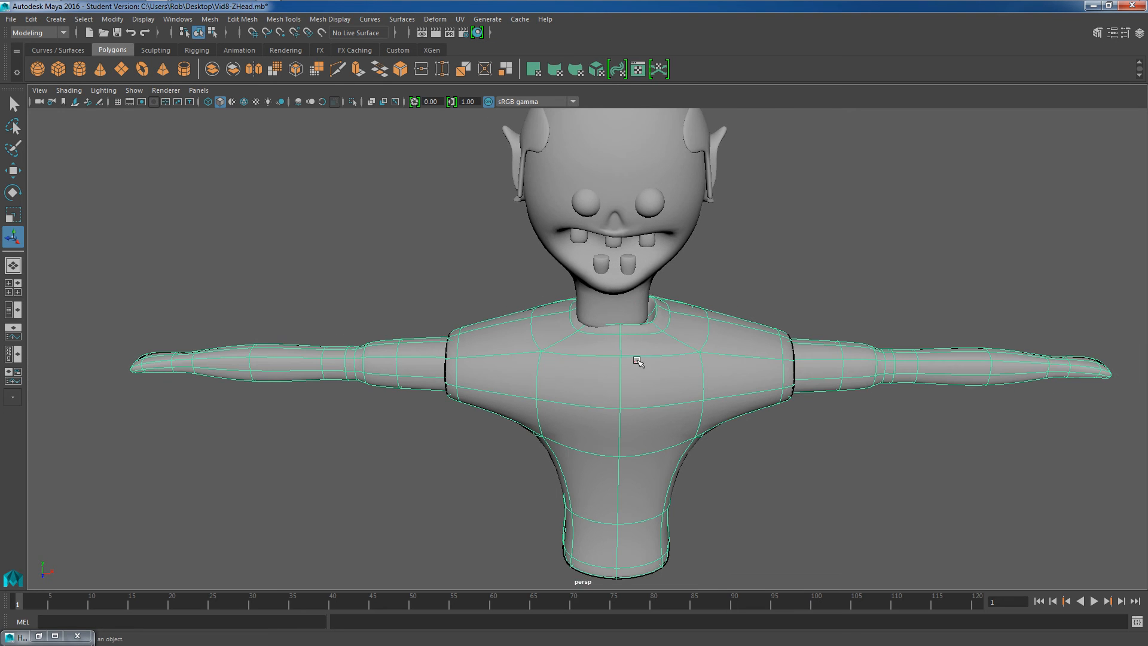
- Select the body mesh's collar edge loop around the neck and scale it slightly outward from the neck
left_click(656, 372)
key("w")
left_click_drag(682, 364, 704, 303)
scroll(694, 308, "up", 4)
right_click_drag(685, 306, 664, 296)
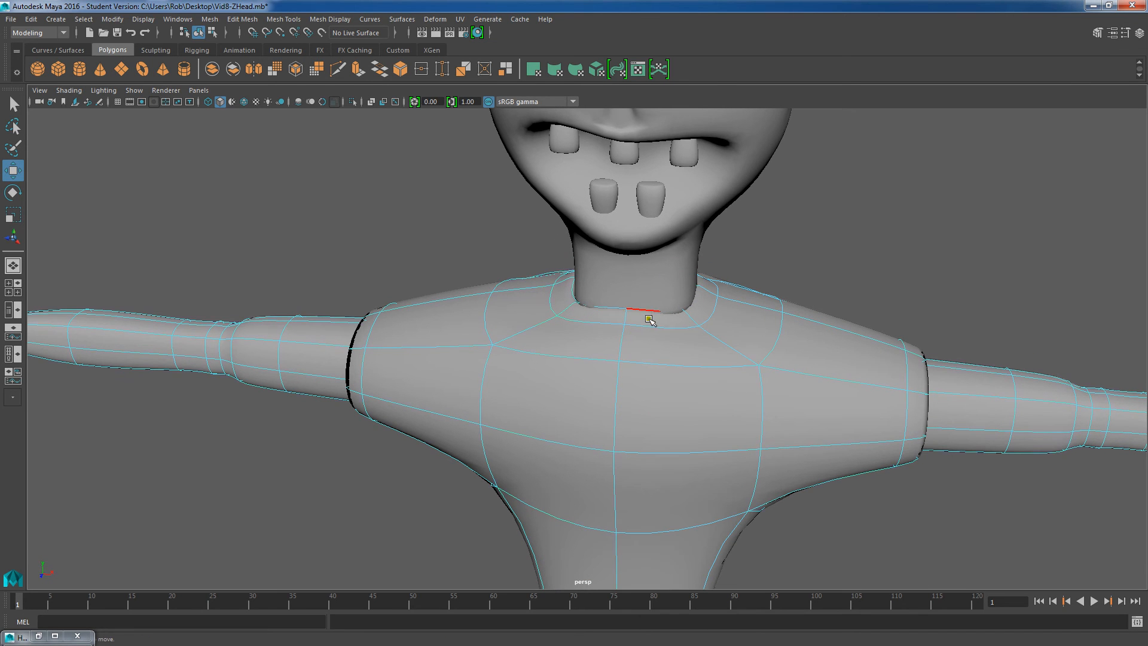
double_click(645, 310)
key("r")
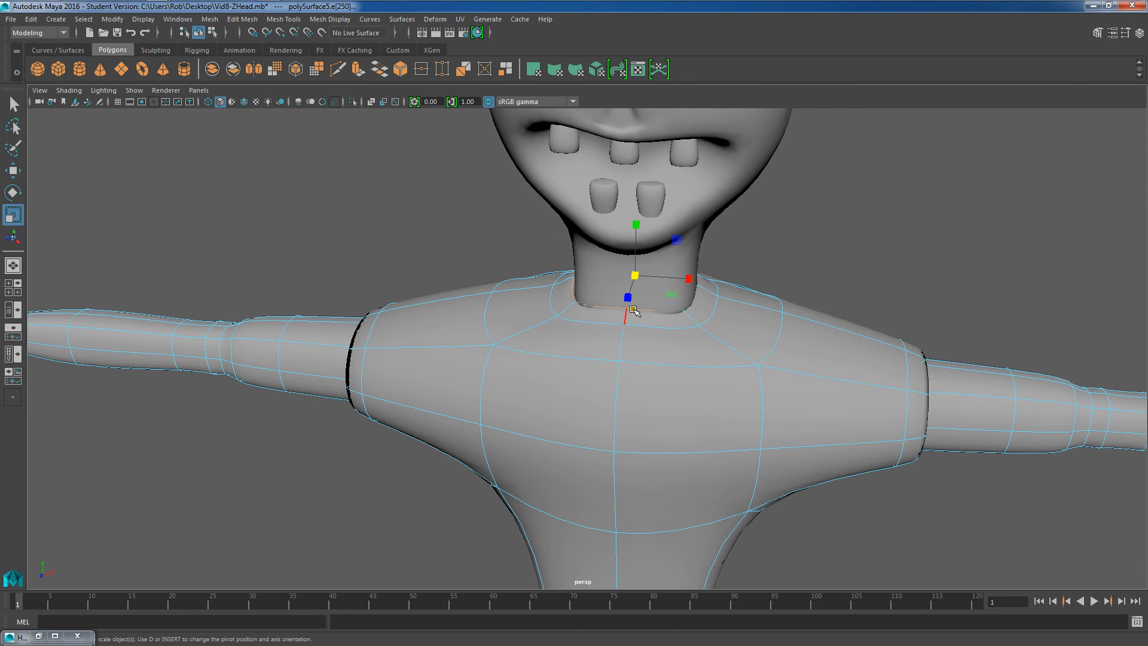
left_click_drag(637, 278, 642, 278)
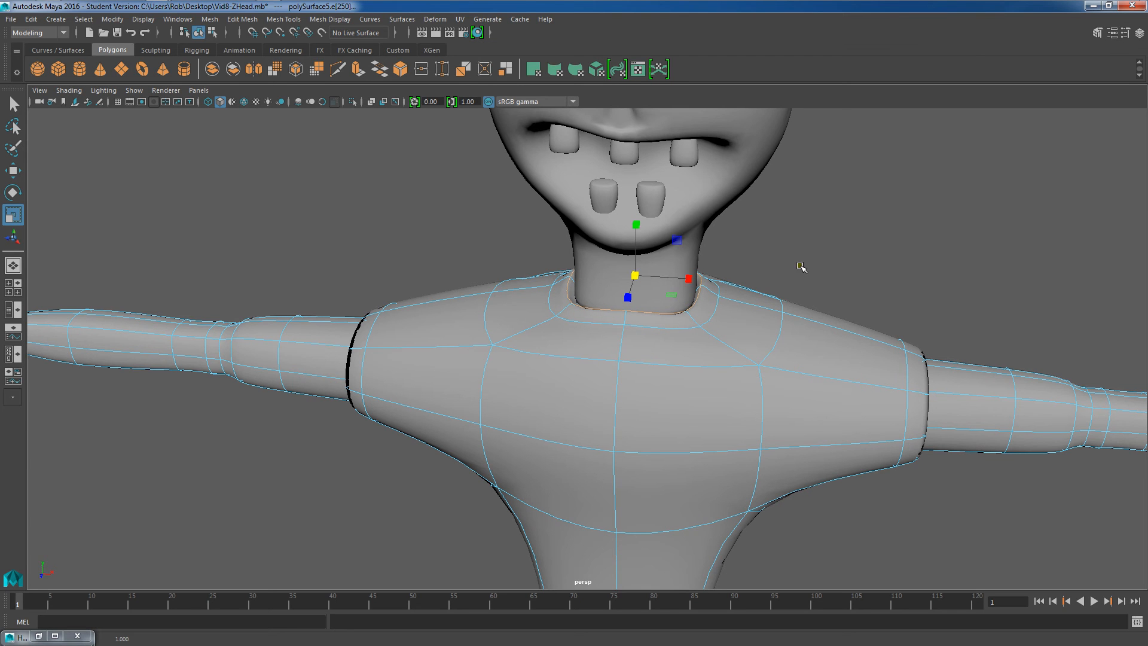
left_click(947, 263)
- Select the bottom hem of the torso and scale it outward so the shirt flares at the waist
scroll(896, 275, "down", 10)
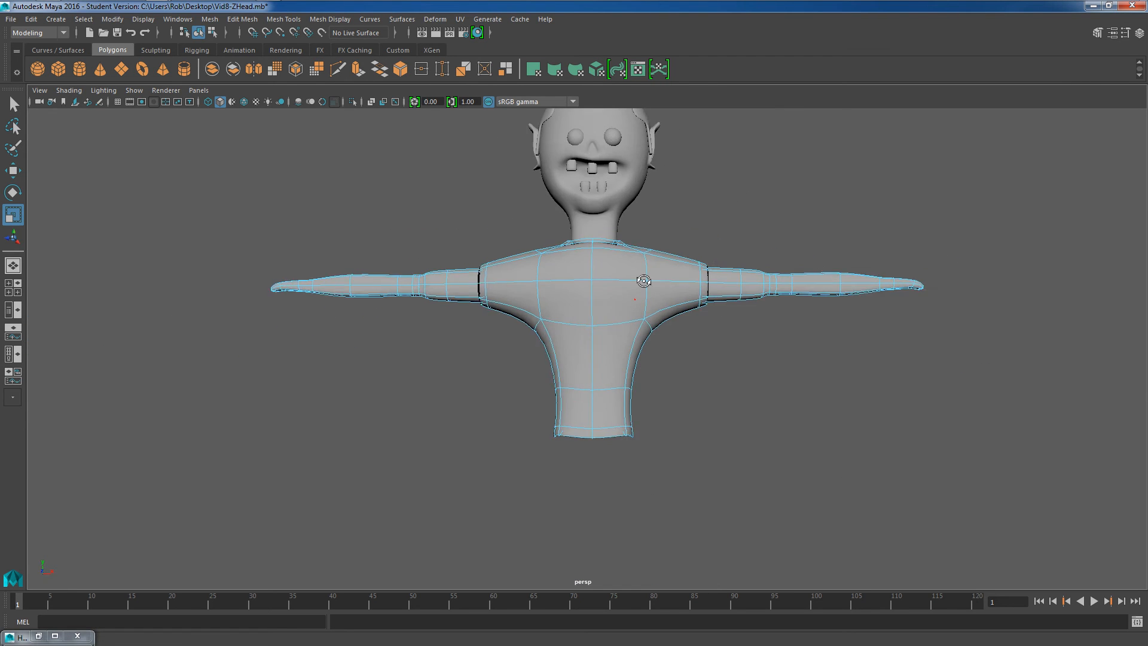
left_click_drag(634, 250, 633, 287, "alt")
right_click_drag(596, 302, 597, 333)
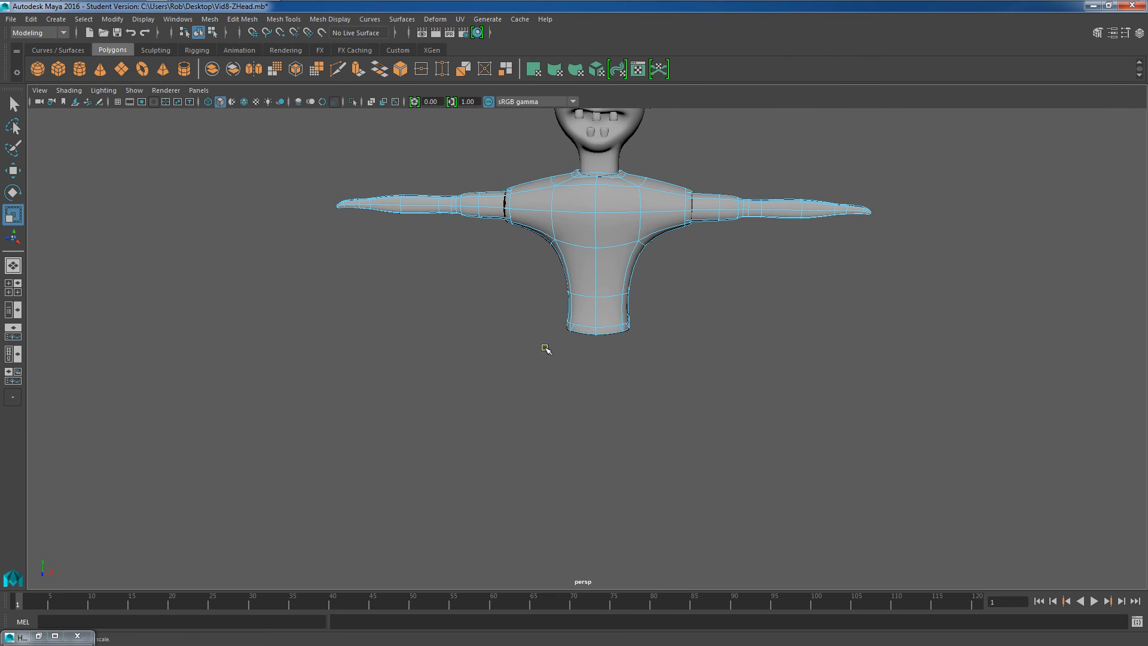
left_click_drag(544, 347, 543, 327, "alt")
scroll(536, 314, "up", 3)
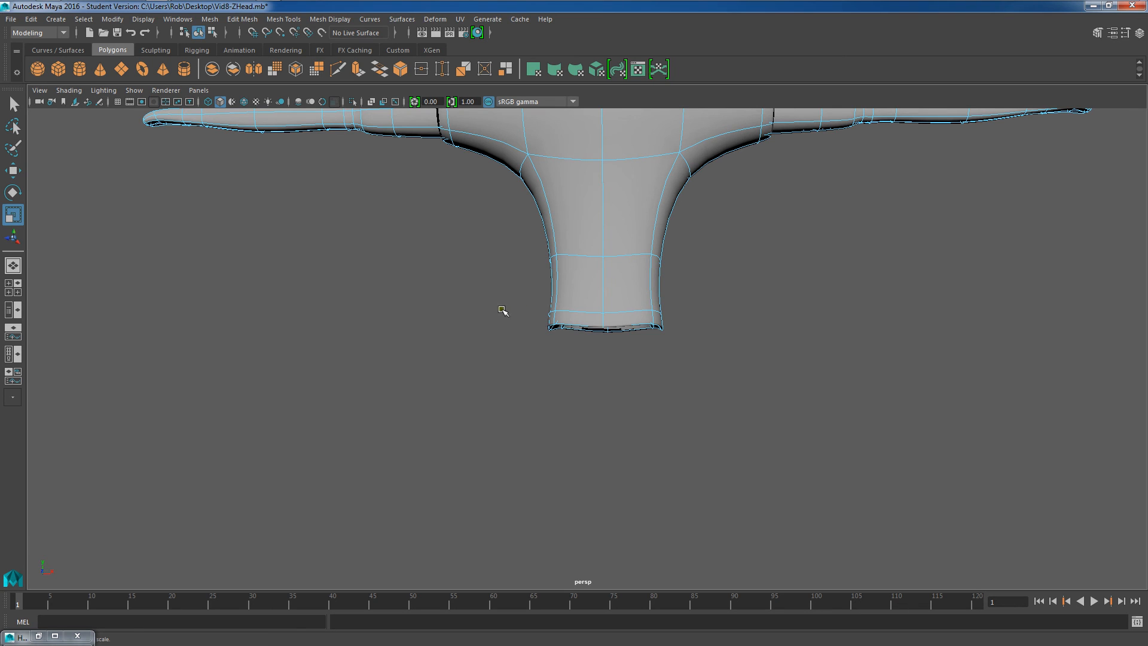
left_click_drag(707, 374, 679, 387)
left_click(476, 316)
left_click_drag(666, 345, 699, 528)
left_click_drag(606, 302, 713, 319)
scroll(712, 319, "down", 6)
middle_click_drag(713, 320, 701, 380, "alt")
scroll(700, 380, "up", 1)
left_click(695, 407)
left_click_drag(697, 407, 664, 342, "alt")
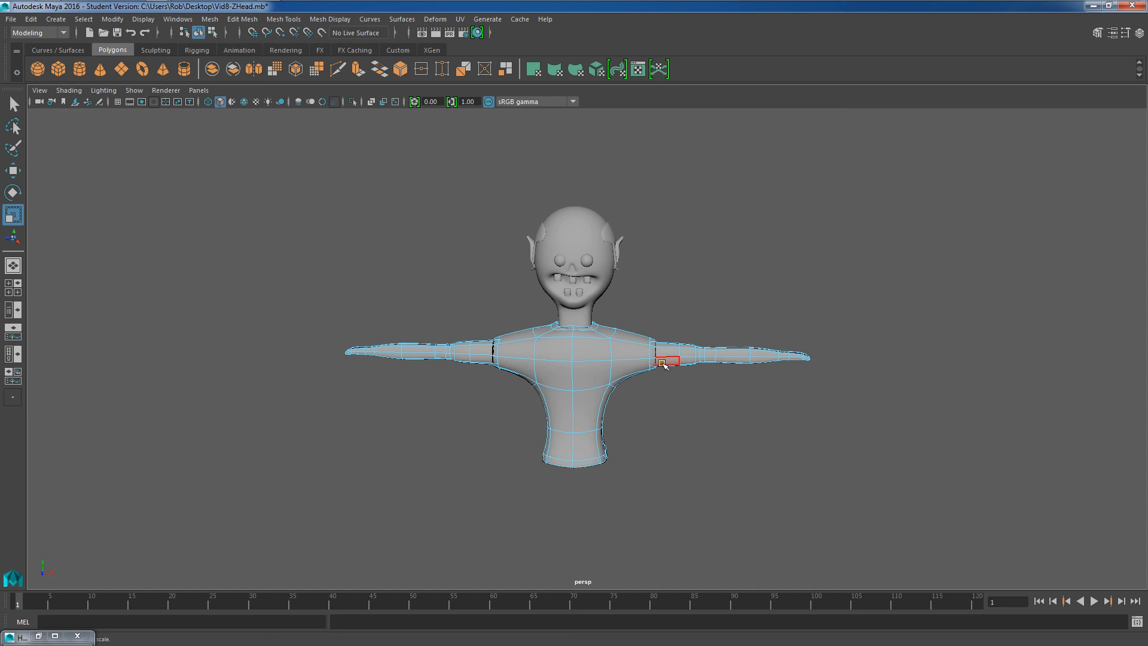
left_click_drag(572, 344, 614, 457, "alt")
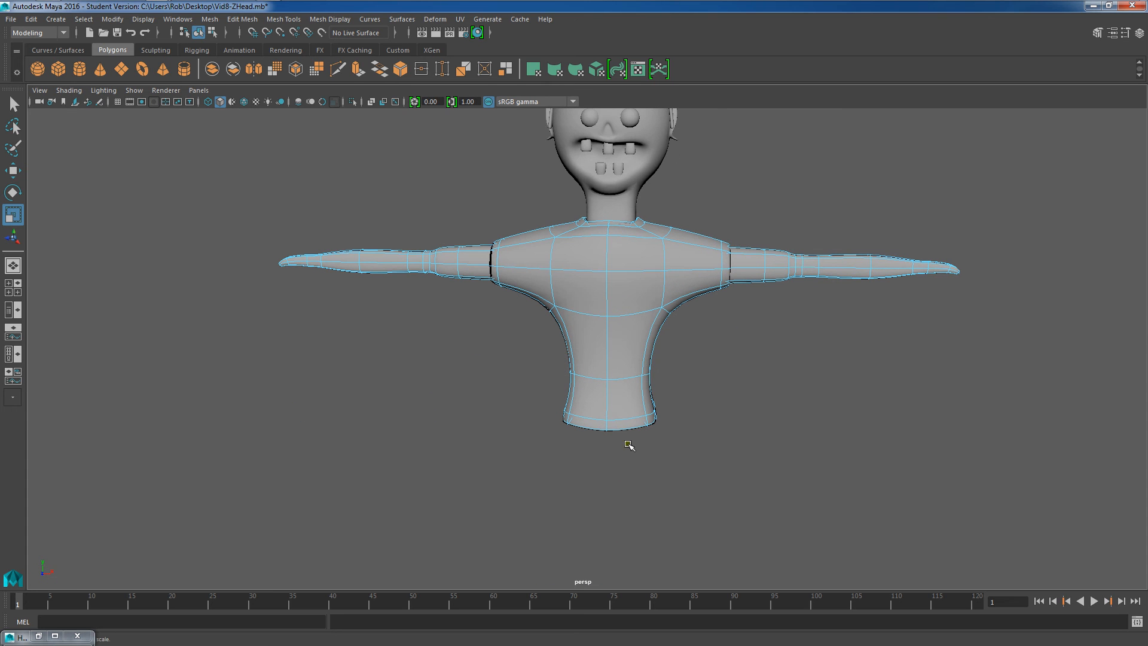